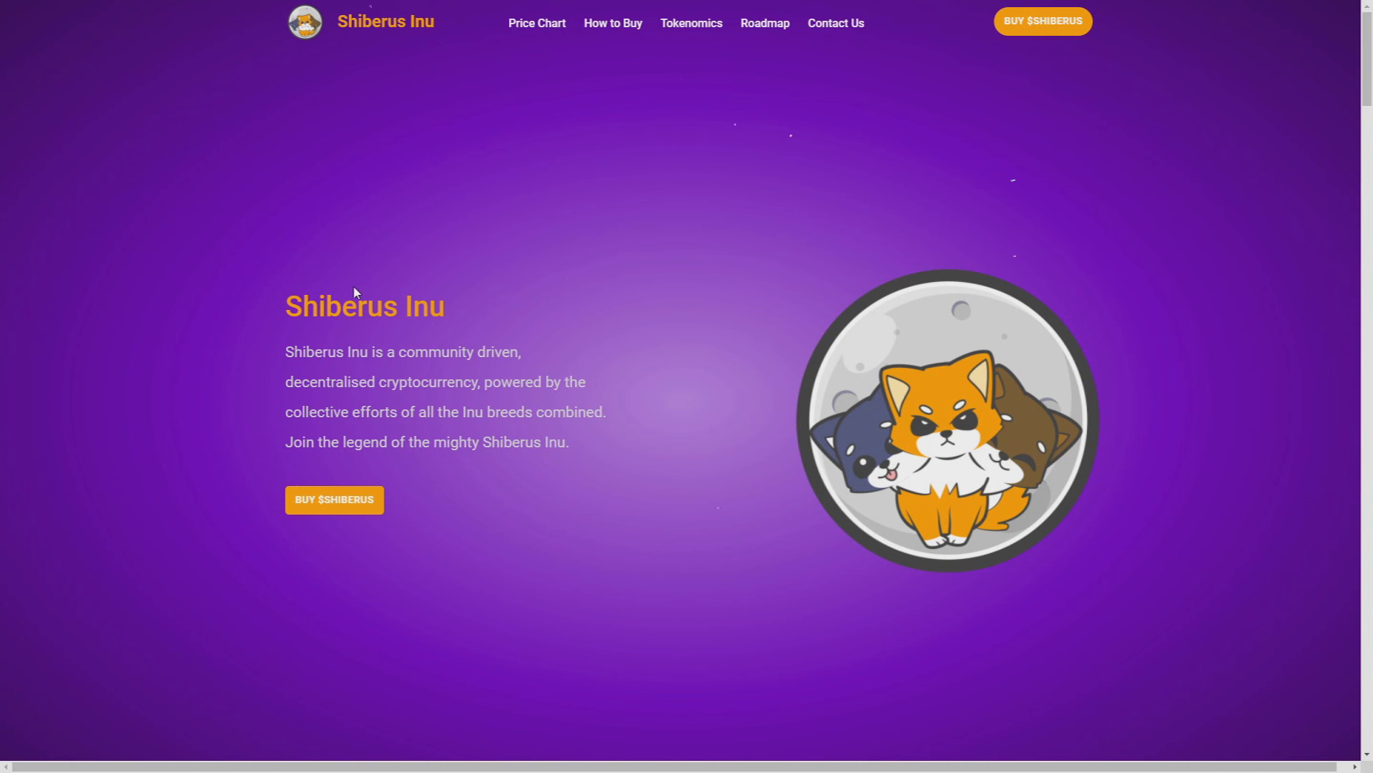
Step: Skim the description, then drag the announcement video from 0:05 to 0:11
left_click_drag(330, 412, 435, 414)
left_click(599, 460)
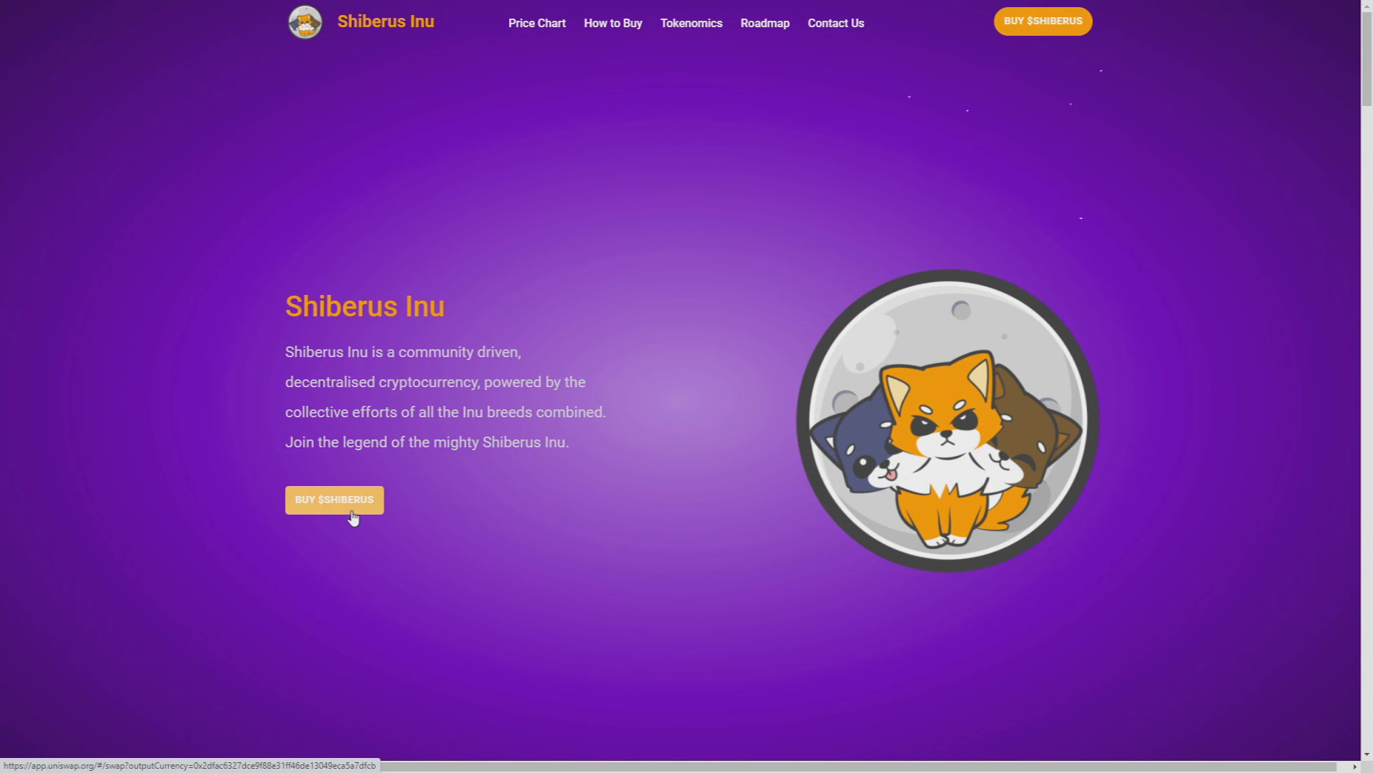
scroll(423, 354, "down", 5)
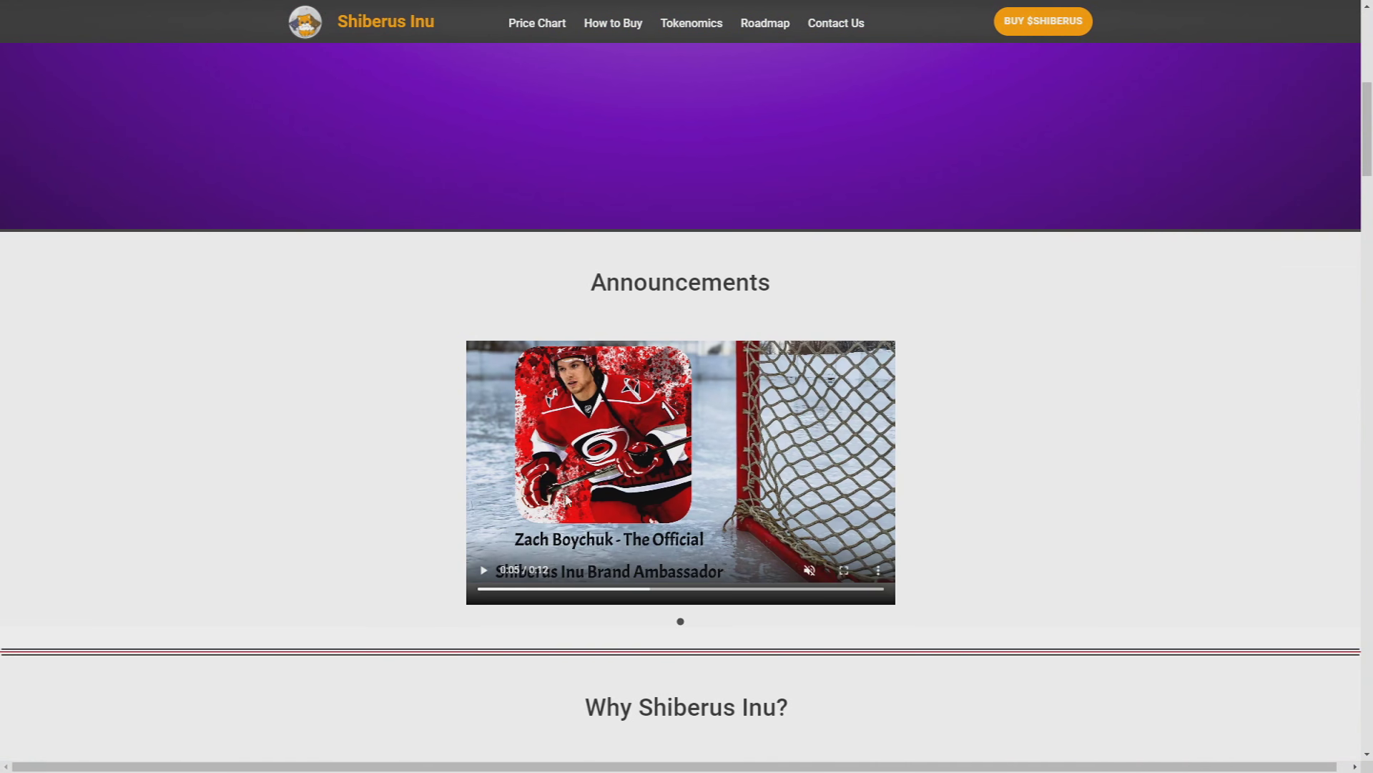
scroll(604, 504, "up", 1)
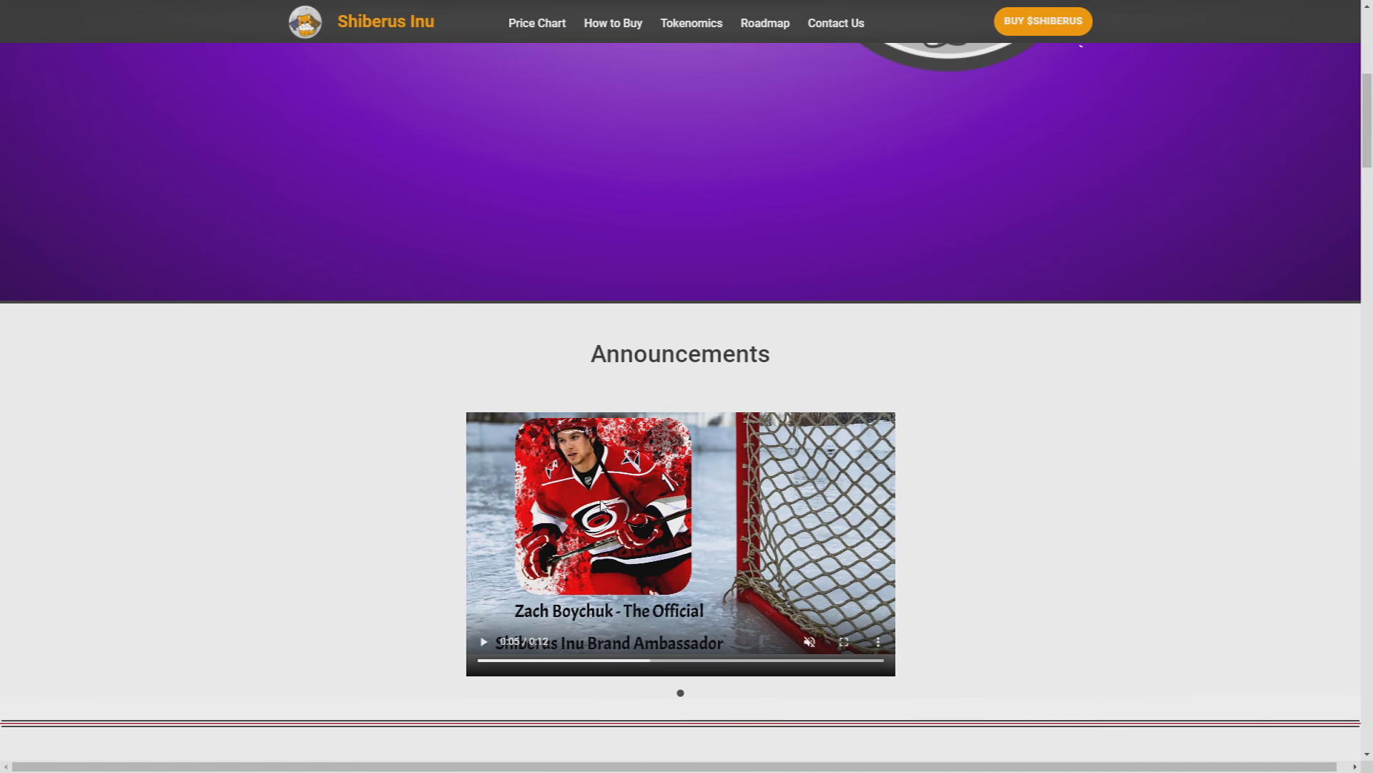
scroll(595, 460, "down", 1)
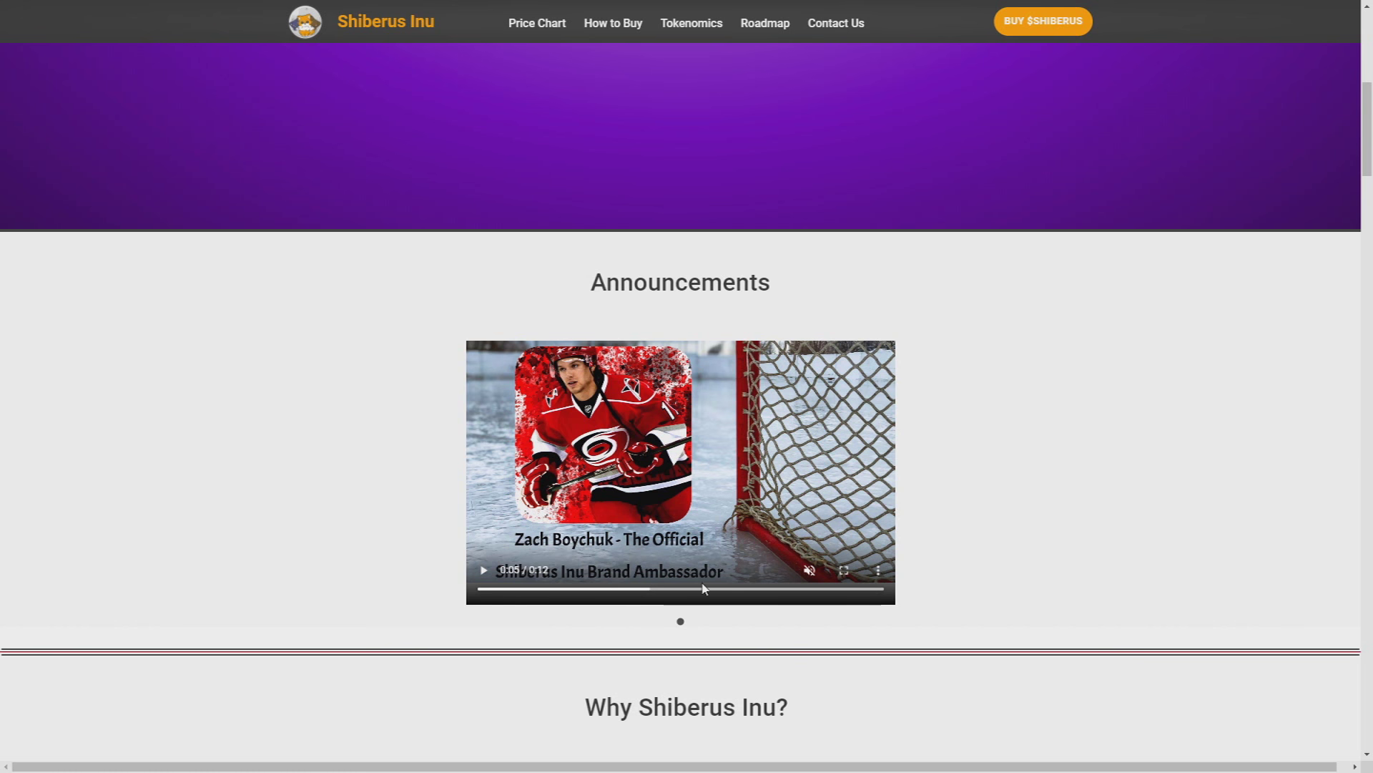
left_click_drag(667, 596, 838, 591)
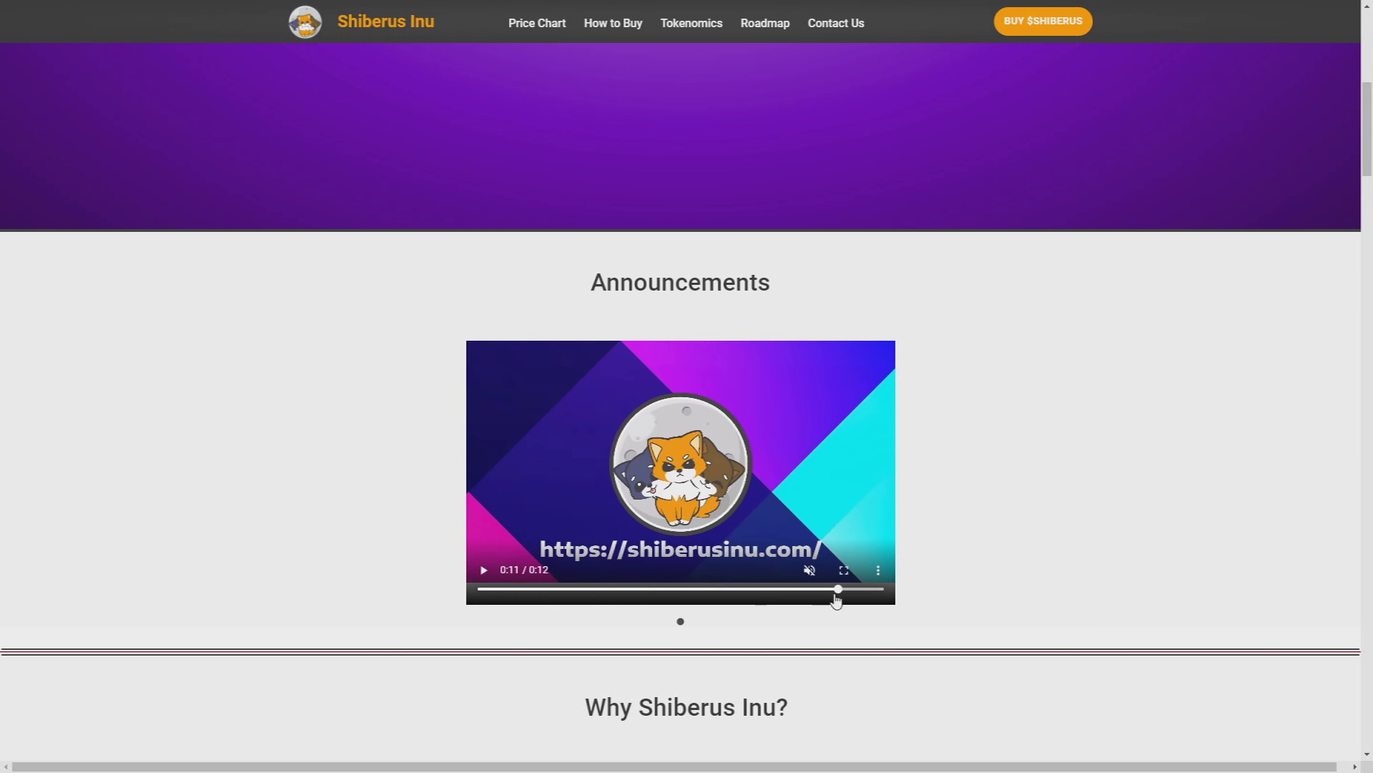
scroll(485, 569, "down", 2)
scroll(483, 568, "down", 1)
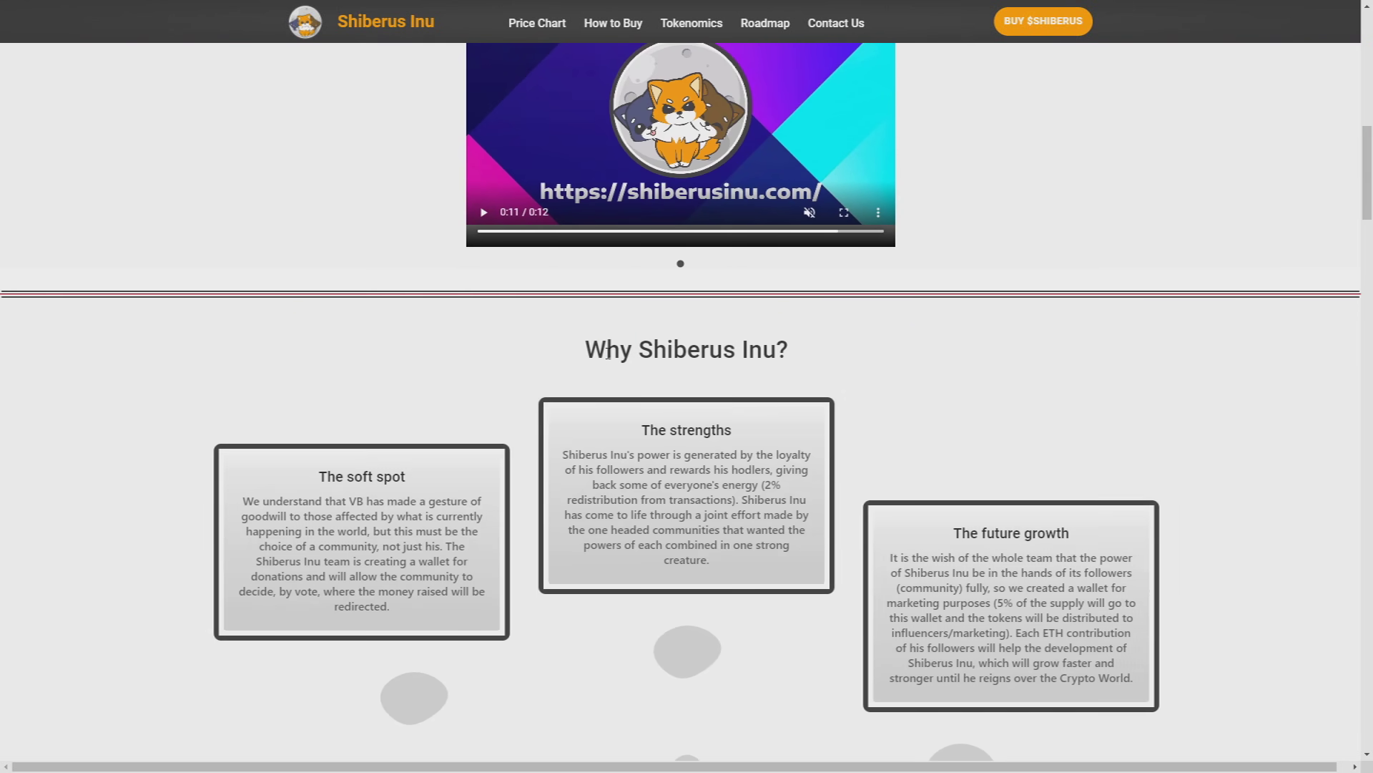
Step: Highlight the Why Shiberus Inu? heading, The strengths title and an opening phrase
mouse_move(607, 348)
left_mouse_down()
mouse_move(776, 374)
mouse_move(776, 351)
mouse_move(711, 399)
left_mouse_up()
left_click_drag(631, 430, 717, 429)
left_click(619, 456)
left_click_drag(603, 485, 688, 485)
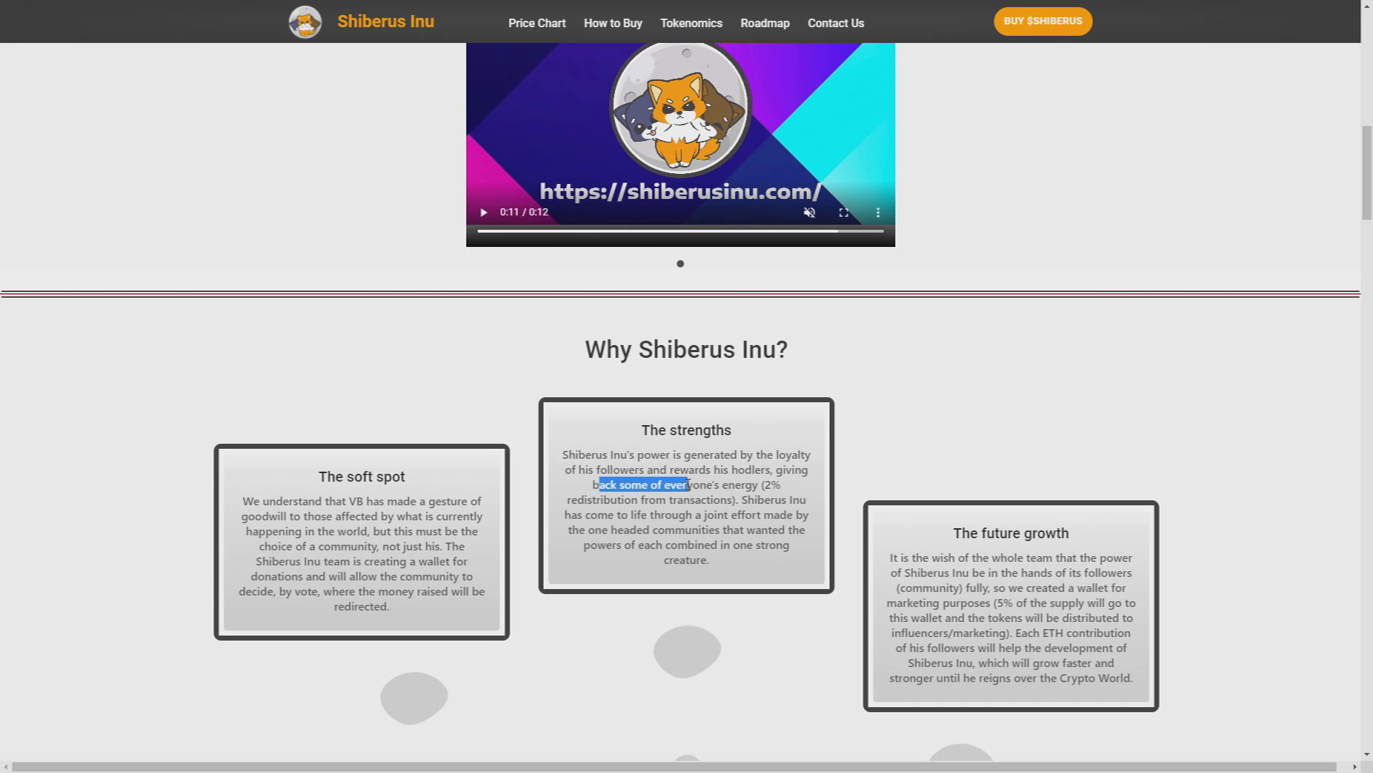
left_click(688, 486)
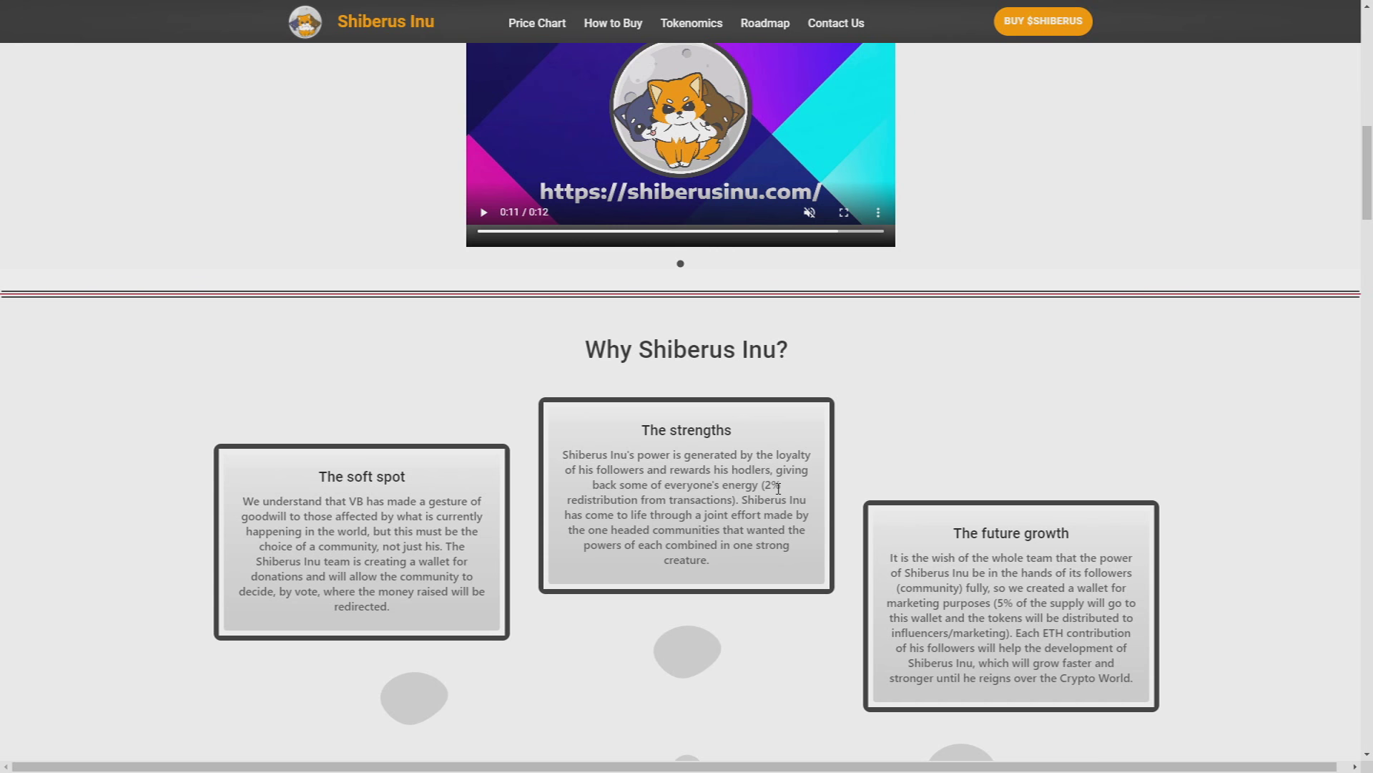
Step: Highlight the redistribution sentence and the word 'effort' in The strengths description
left_click_drag(598, 500, 662, 510)
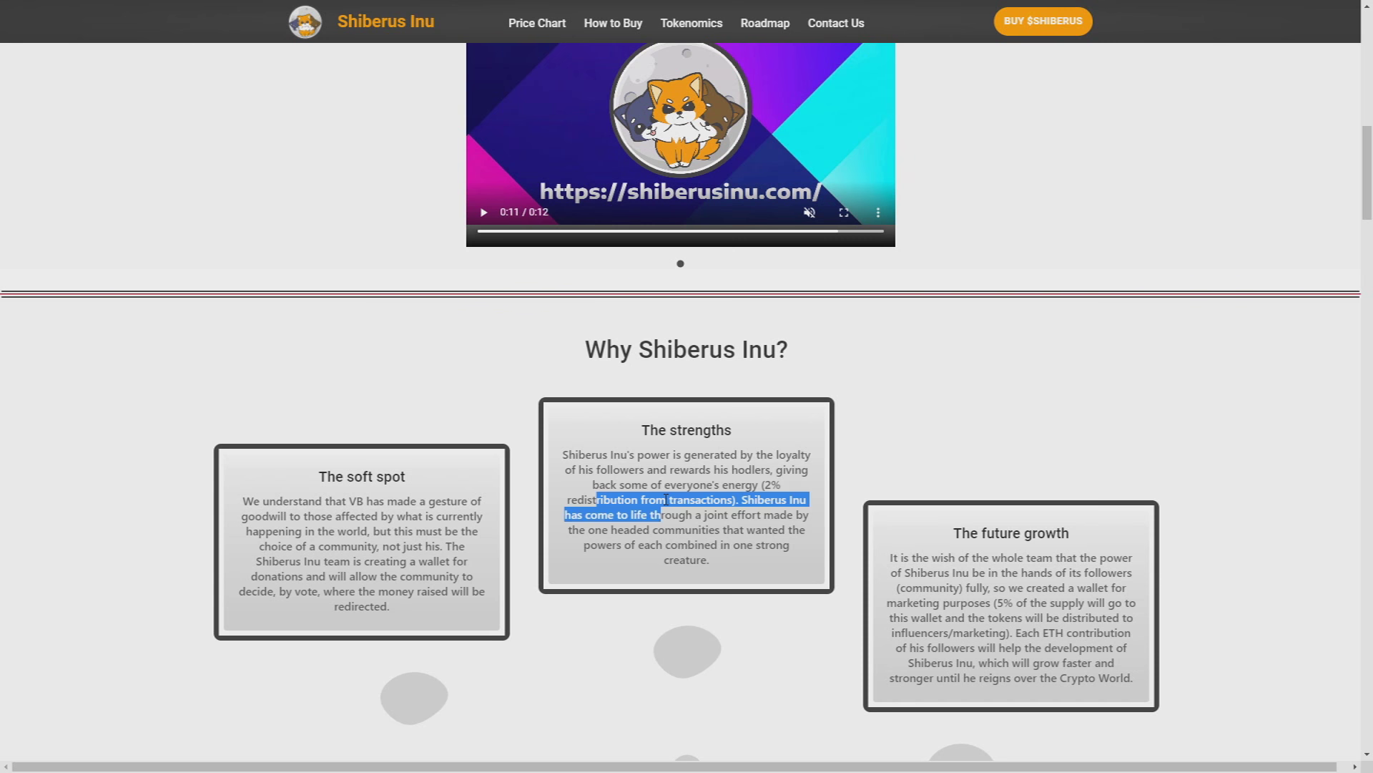
left_click(666, 504)
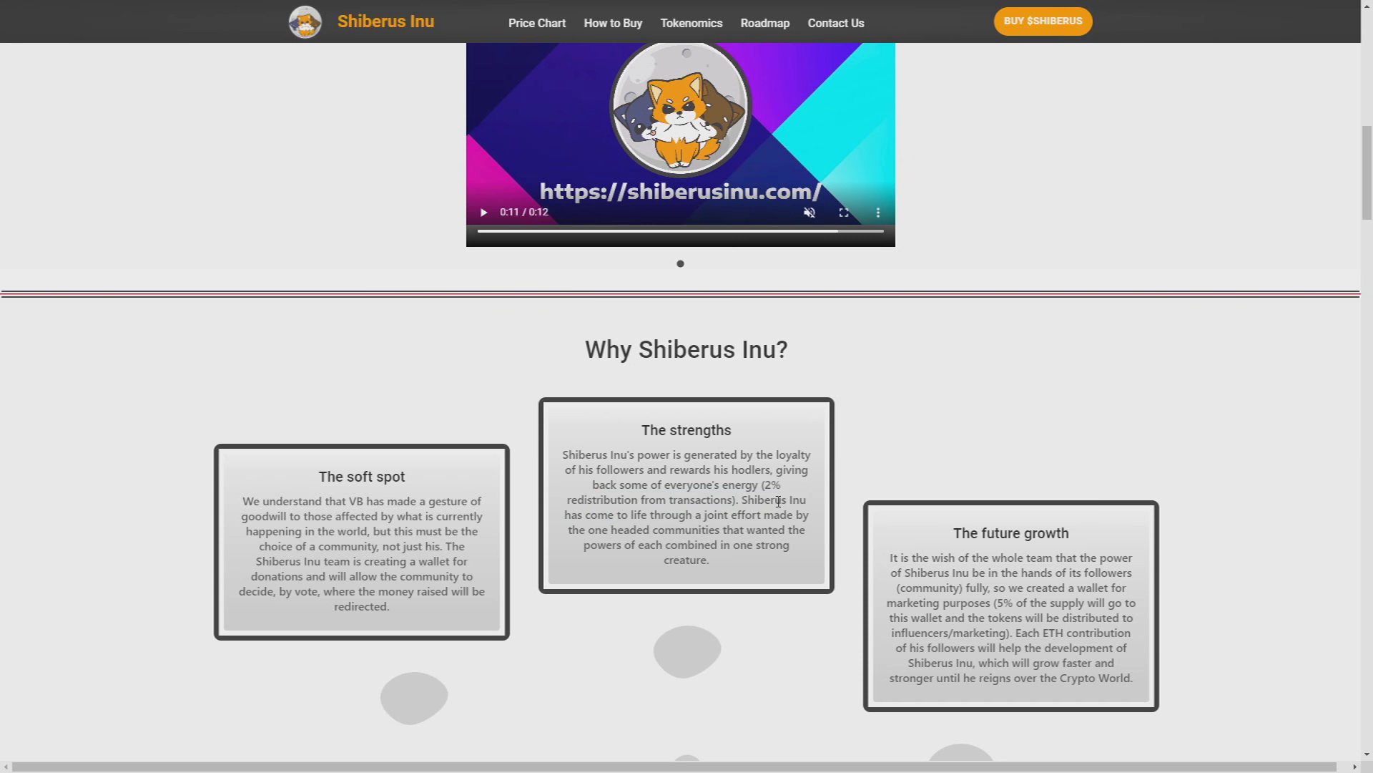
left_click_drag(625, 516, 791, 517)
left_click(685, 518)
double_click(744, 516)
left_click(690, 524)
Step: Highlight 'one', 'that wanted' and 'powers' further down The strengths text
left_click_drag(586, 528, 604, 529)
left_click(605, 528)
left_click_drag(725, 533, 765, 530)
left_click(638, 530)
left_click_drag(591, 546, 648, 547)
left_click(660, 548)
scroll(965, 475, "down", 1)
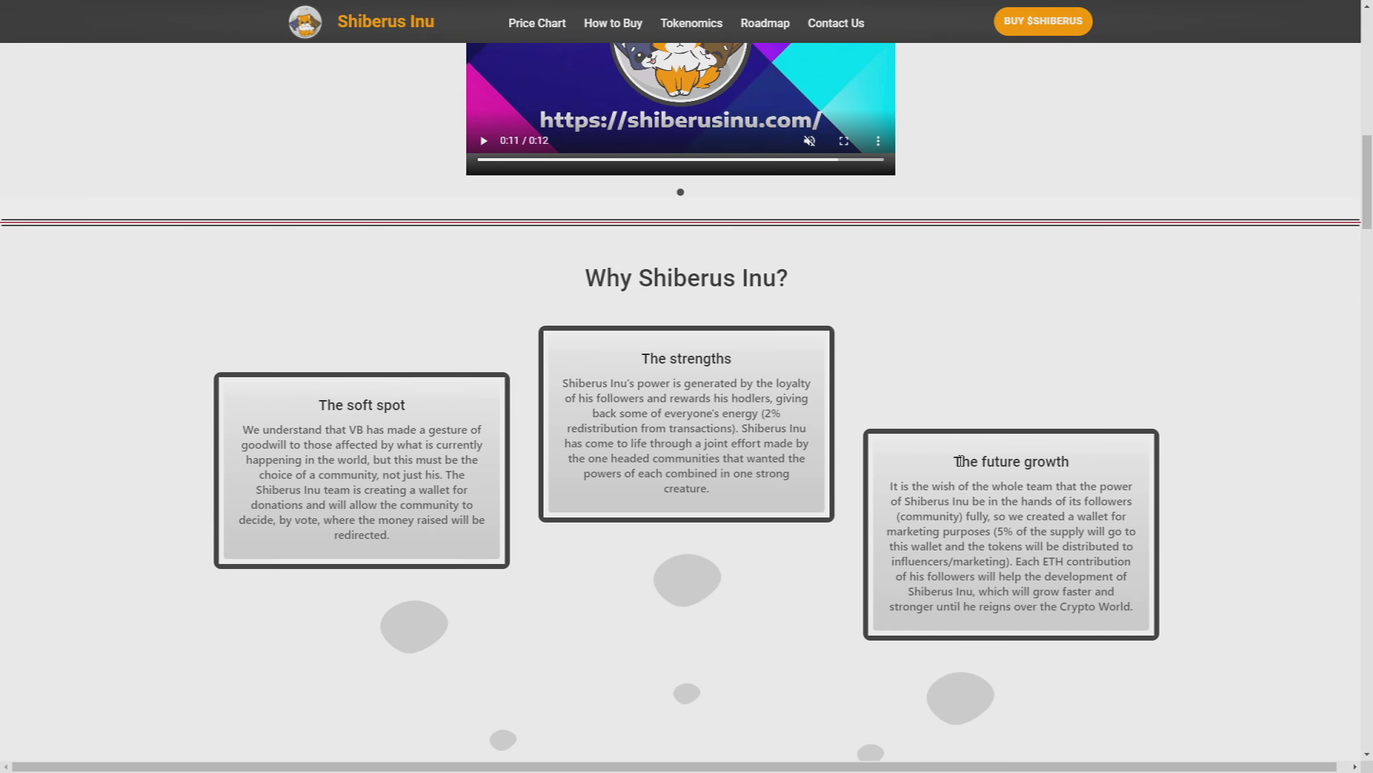
left_click_drag(958, 461, 1036, 463)
left_click(1037, 465)
double_click(896, 486)
left_click(895, 487)
left_click_drag(915, 530, 988, 530)
left_click(1017, 530)
left_click_drag(952, 544, 998, 545)
left_click(1000, 546)
left_click_drag(1013, 560, 1098, 560)
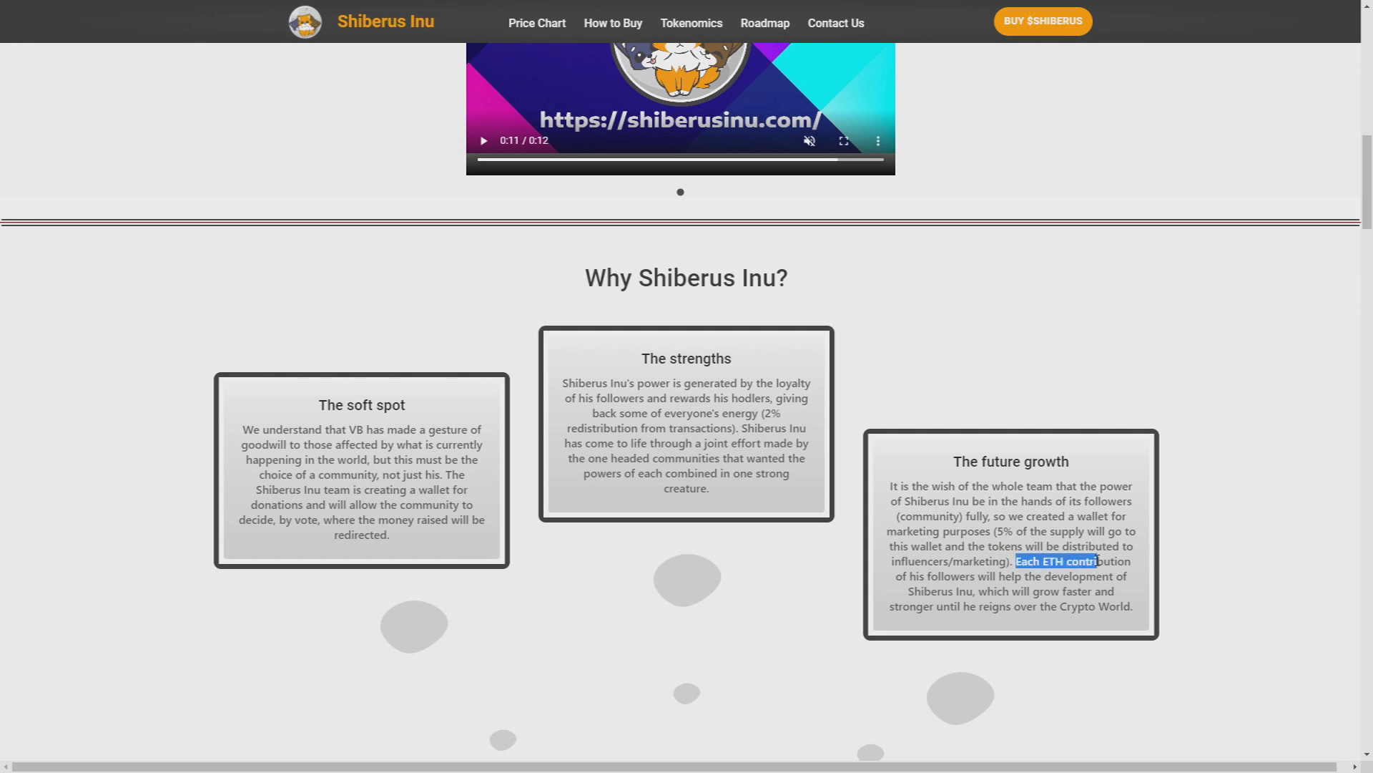
left_click(1097, 560)
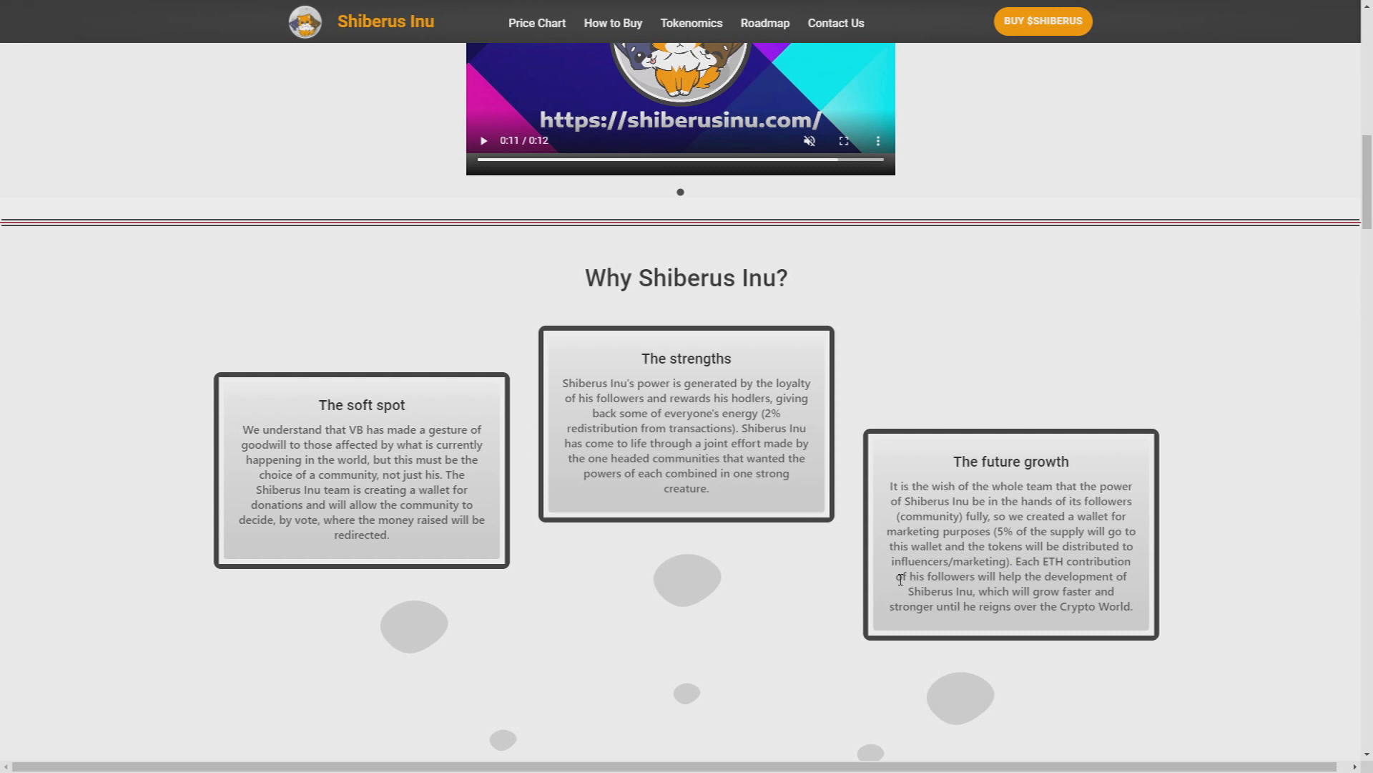
left_click_drag(900, 577, 921, 578)
left_click(938, 578)
scroll(675, 515, "down", 3)
scroll(846, 491, "up", 3)
scroll(768, 443, "down", 3)
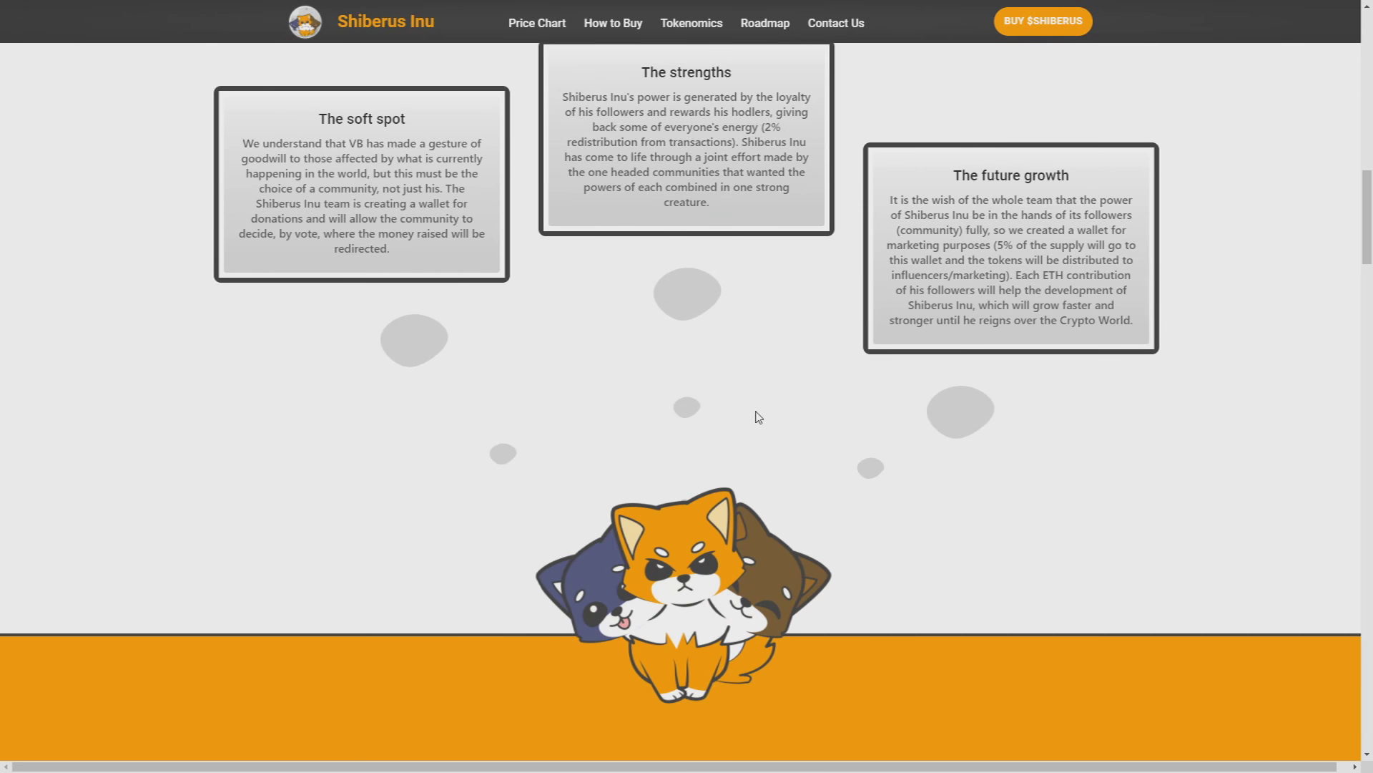
scroll(754, 419, "down", 2)
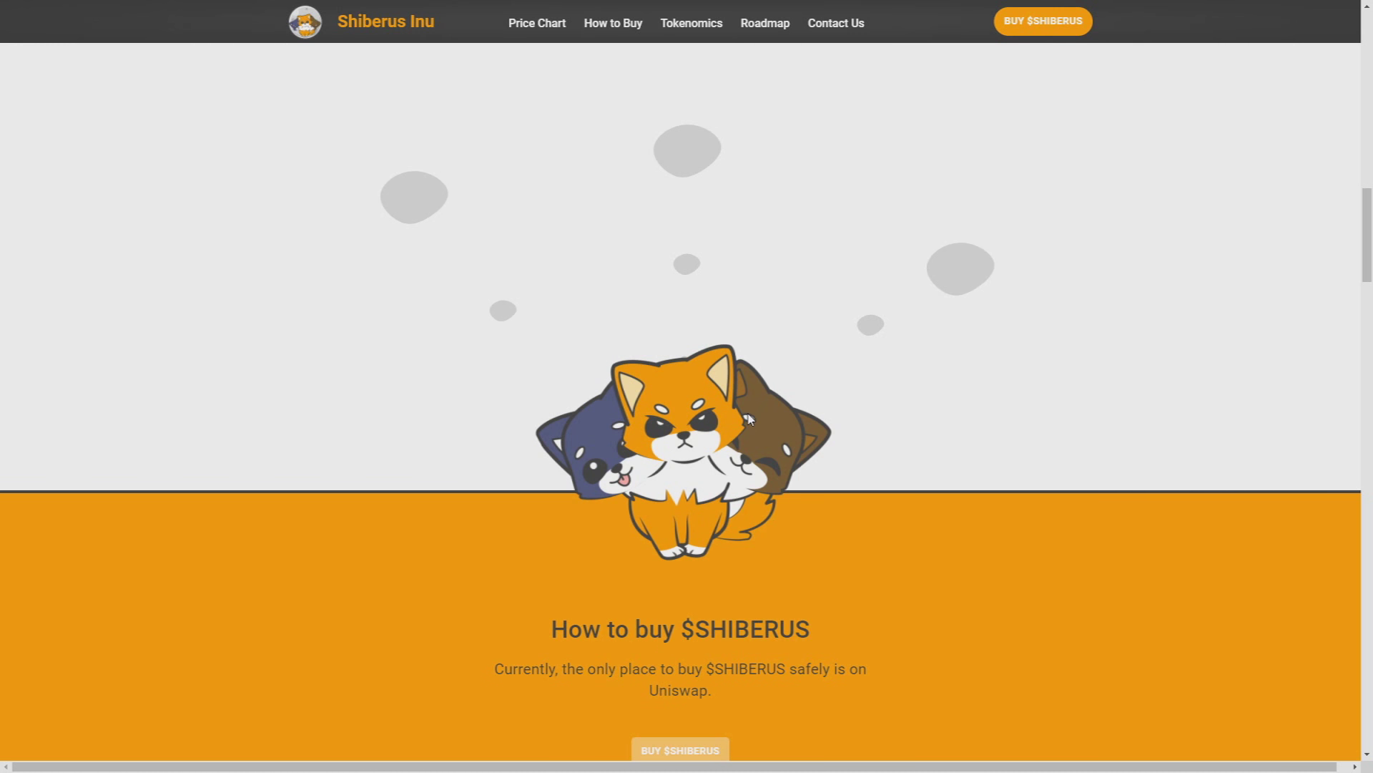
scroll(745, 429, "down", 2)
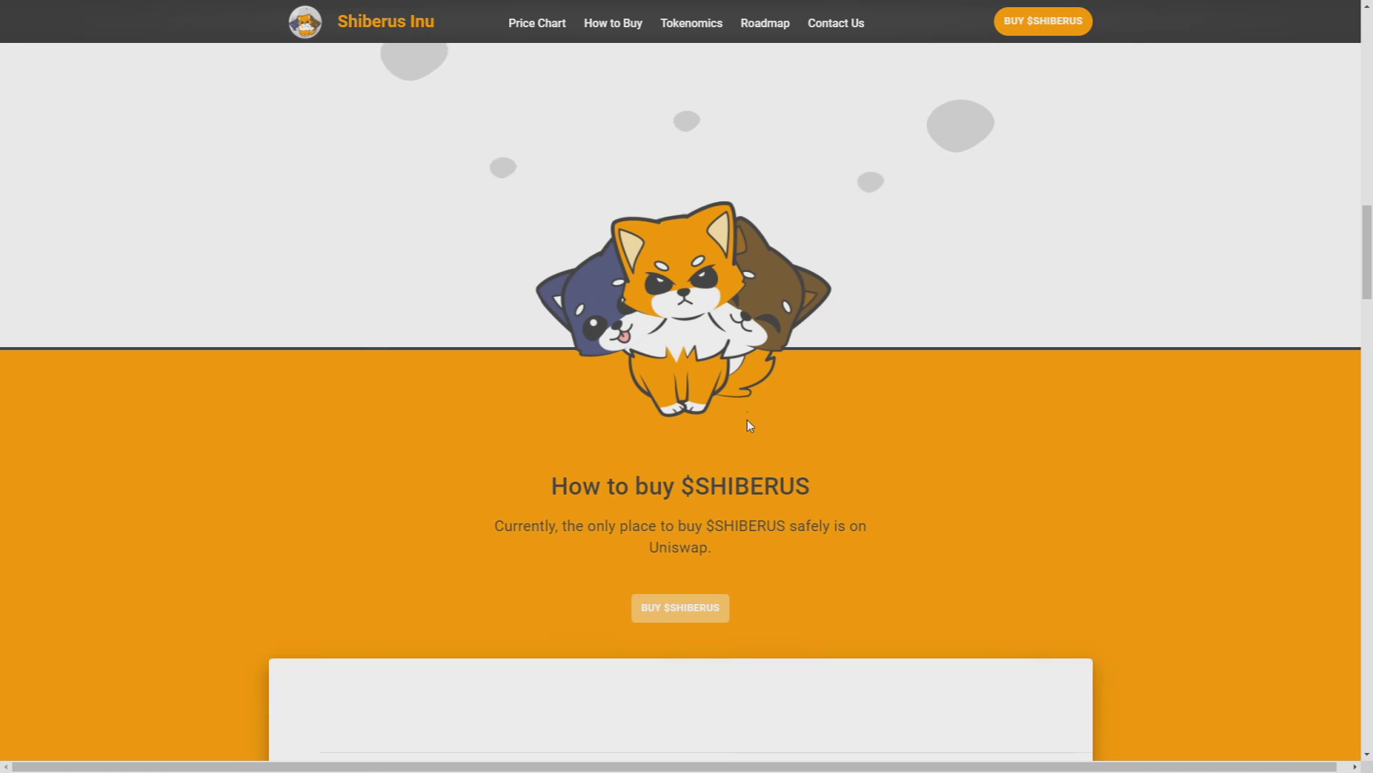
scroll(745, 403, "down", 2)
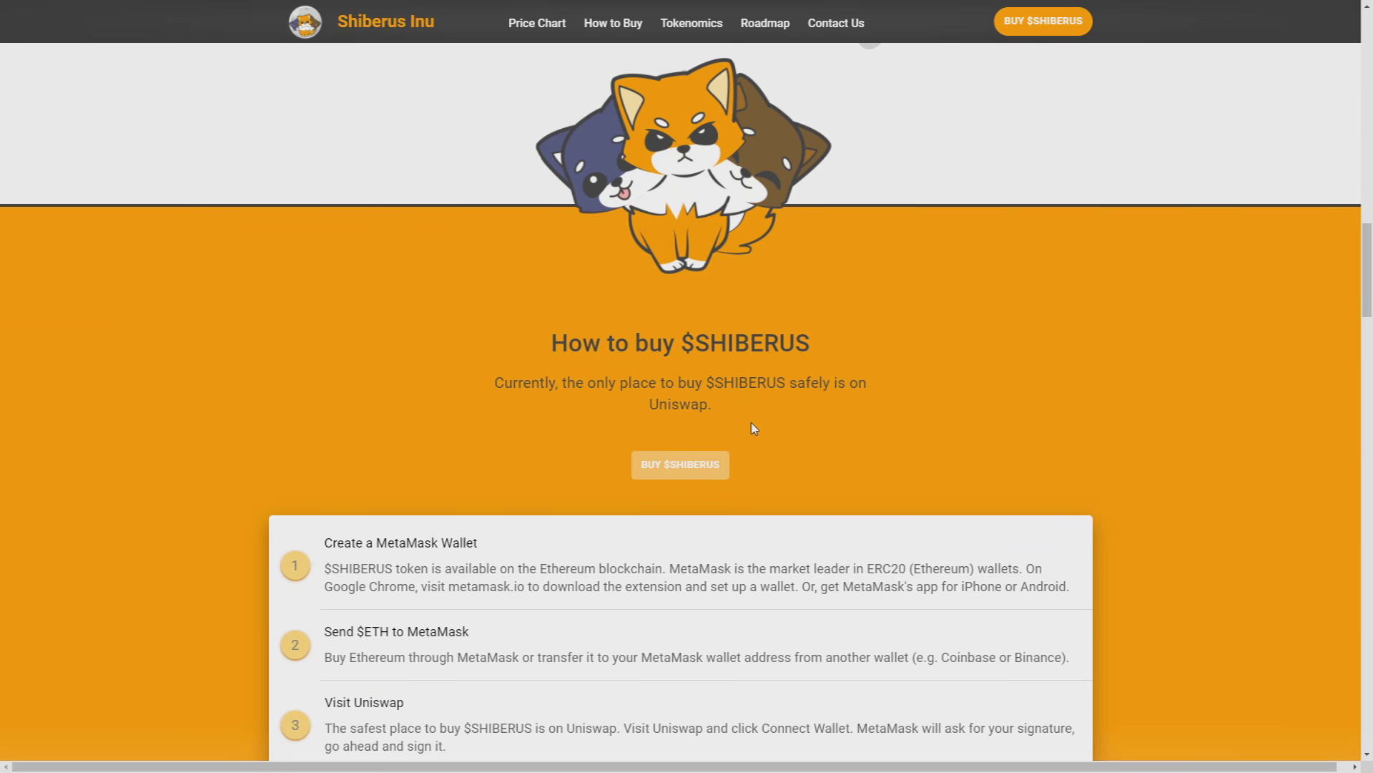
scroll(746, 424, "down", 2)
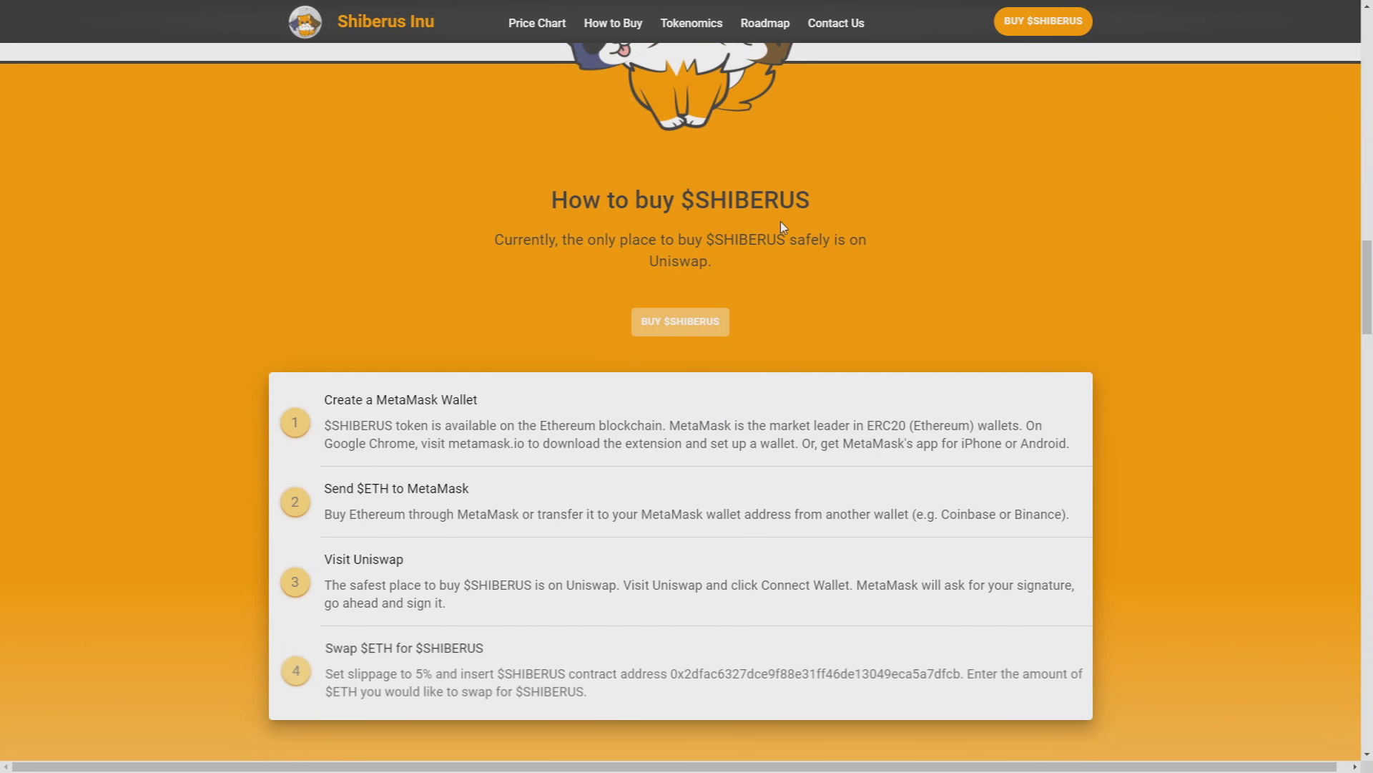
Step: Highlight key terms in the four buying steps: MetaMask Wallet, $ETH, Uniswap
left_click_drag(336, 399, 463, 399)
left_click(462, 400)
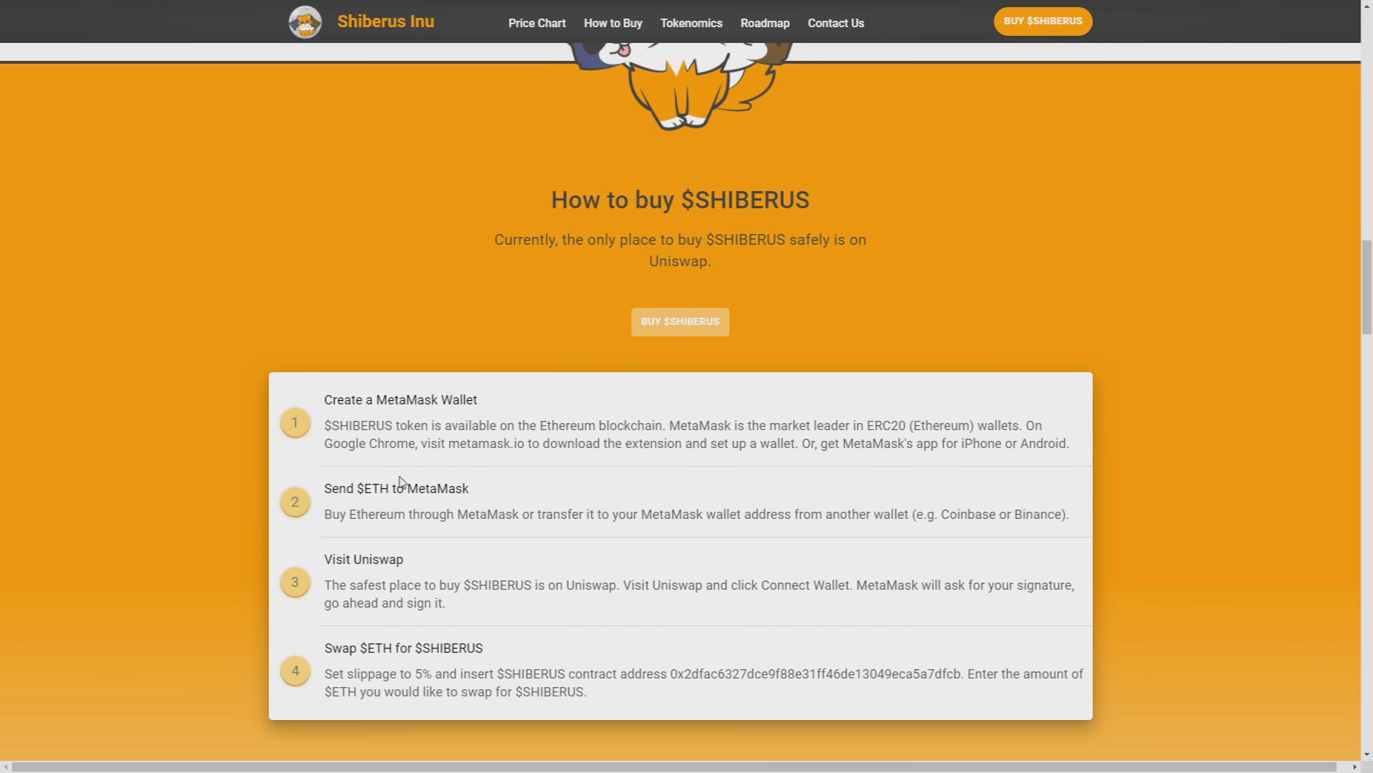
double_click(363, 488)
left_click(451, 488)
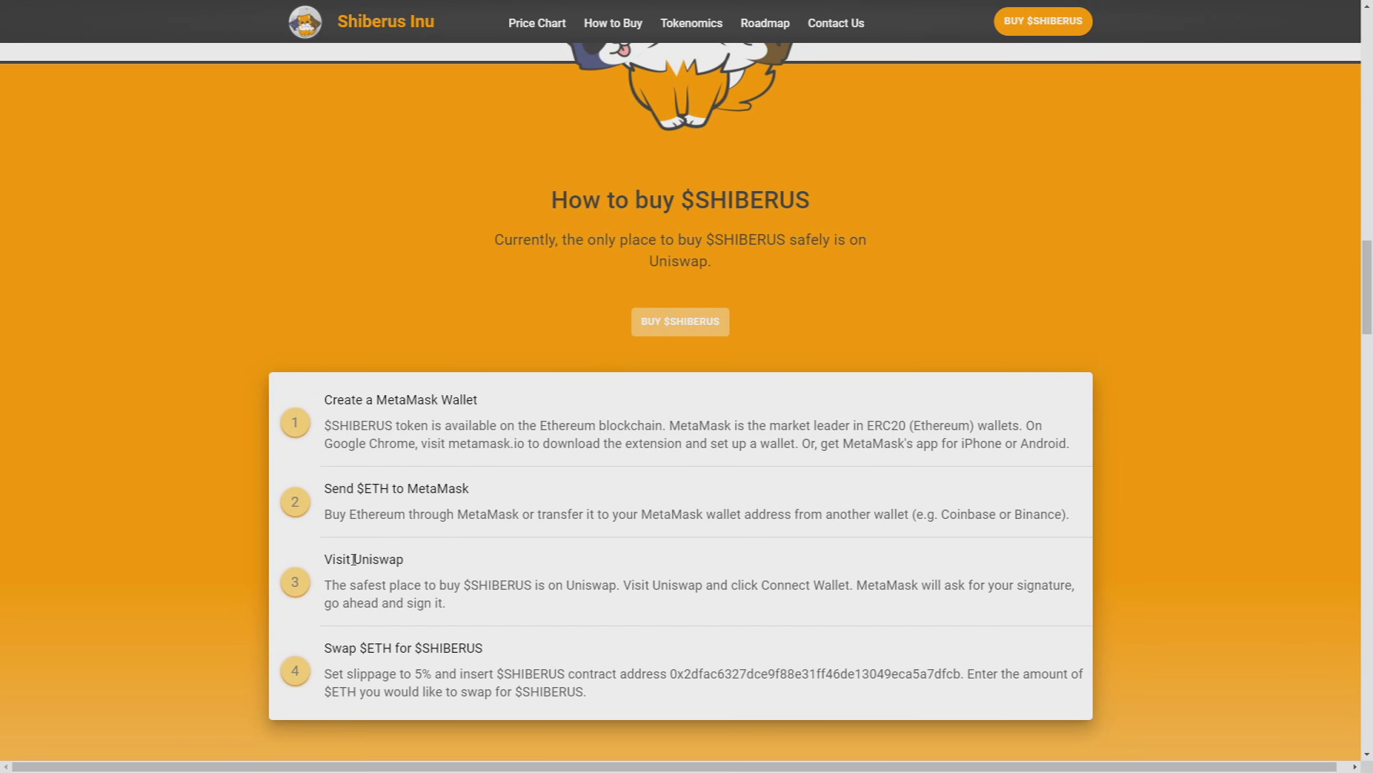
left_click_drag(353, 558, 409, 567)
left_click(409, 566)
left_click_drag(359, 649, 418, 663)
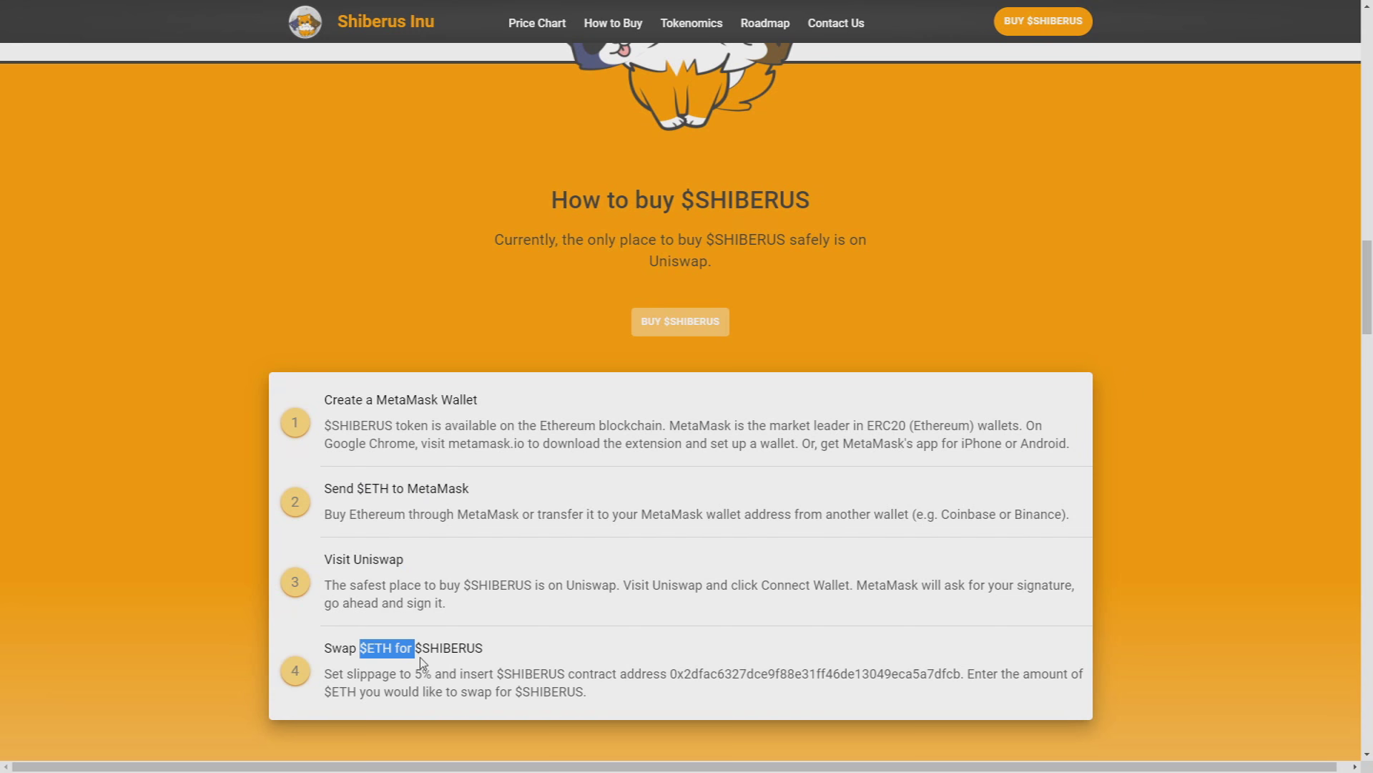
left_click(419, 660)
scroll(406, 607, "down", 1)
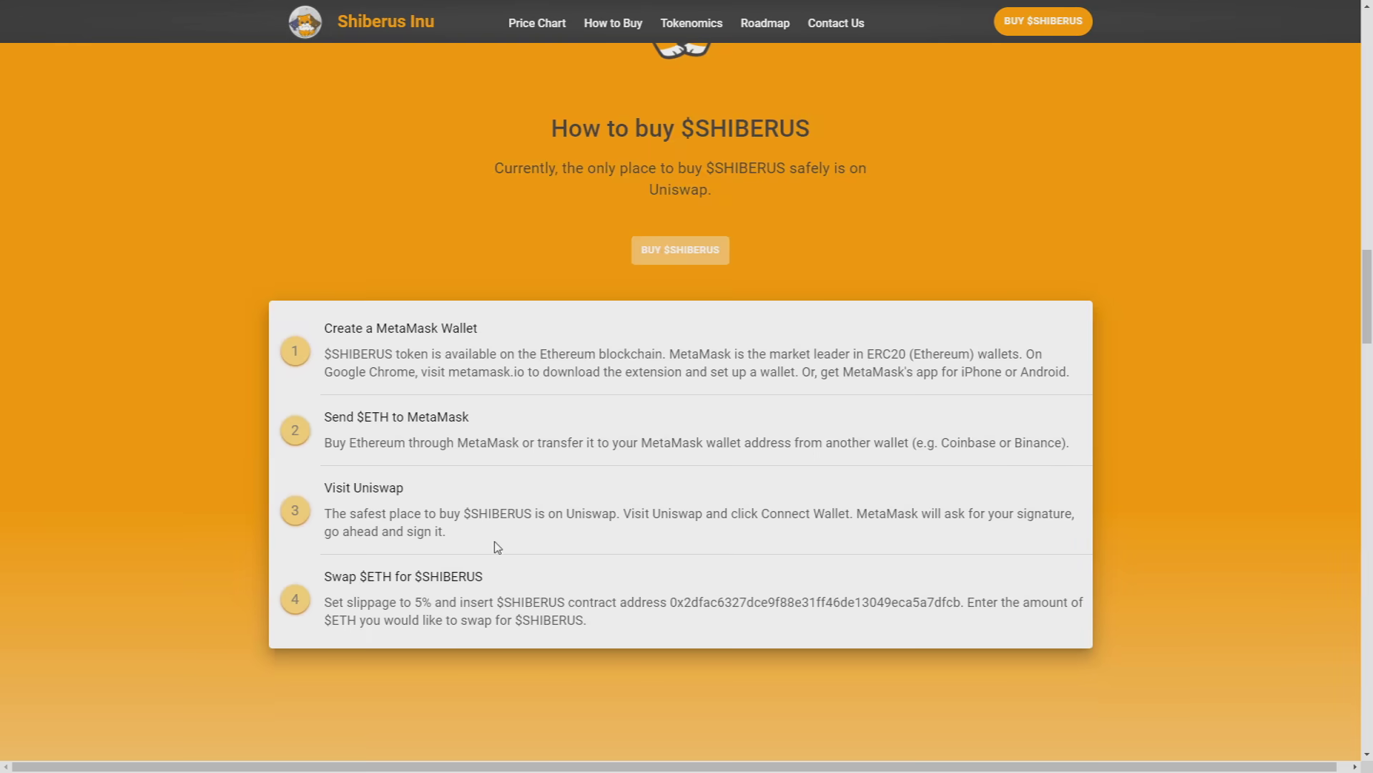
scroll(496, 547, "down", 3)
scroll(494, 548, "up", 4)
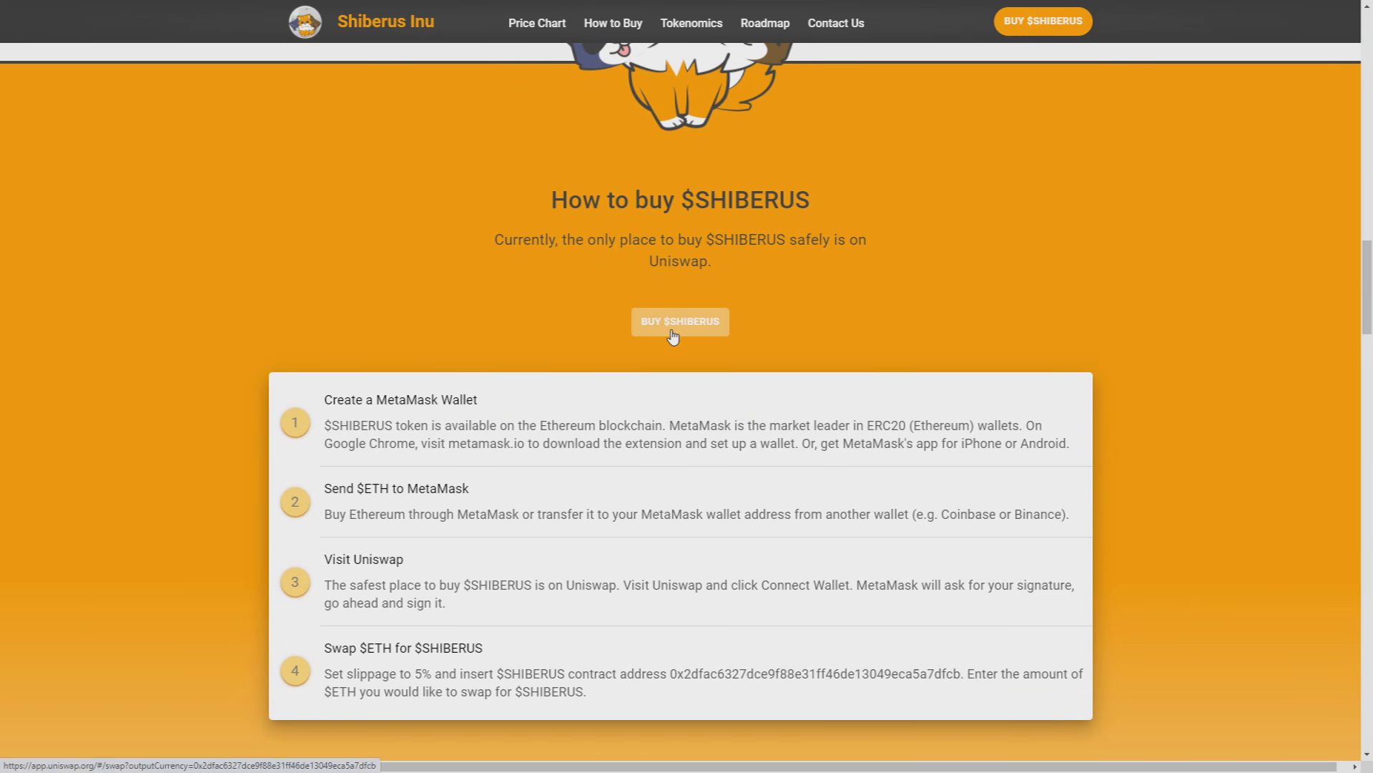
left_click_drag(377, 400, 483, 400)
left_click(484, 402)
scroll(484, 401, "down", 3)
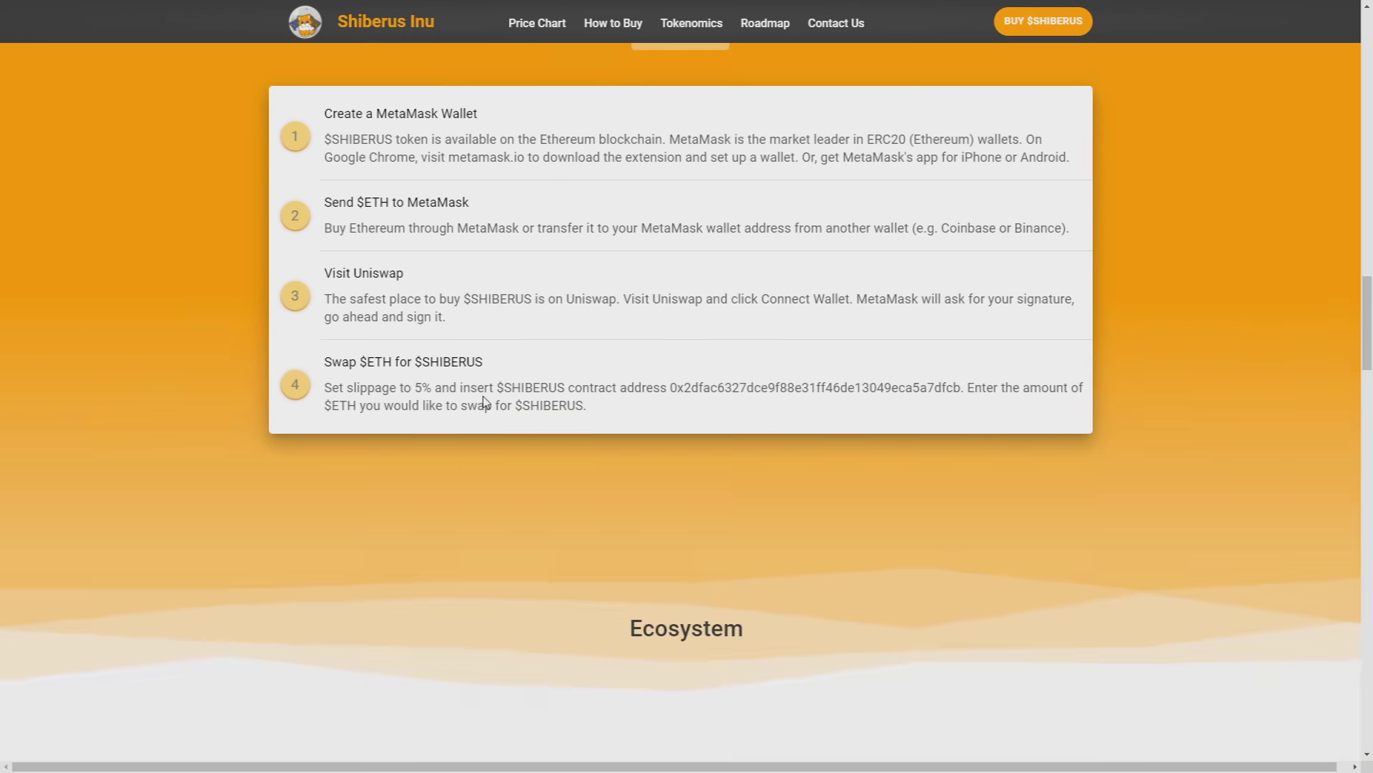
scroll(483, 402, "up", 3)
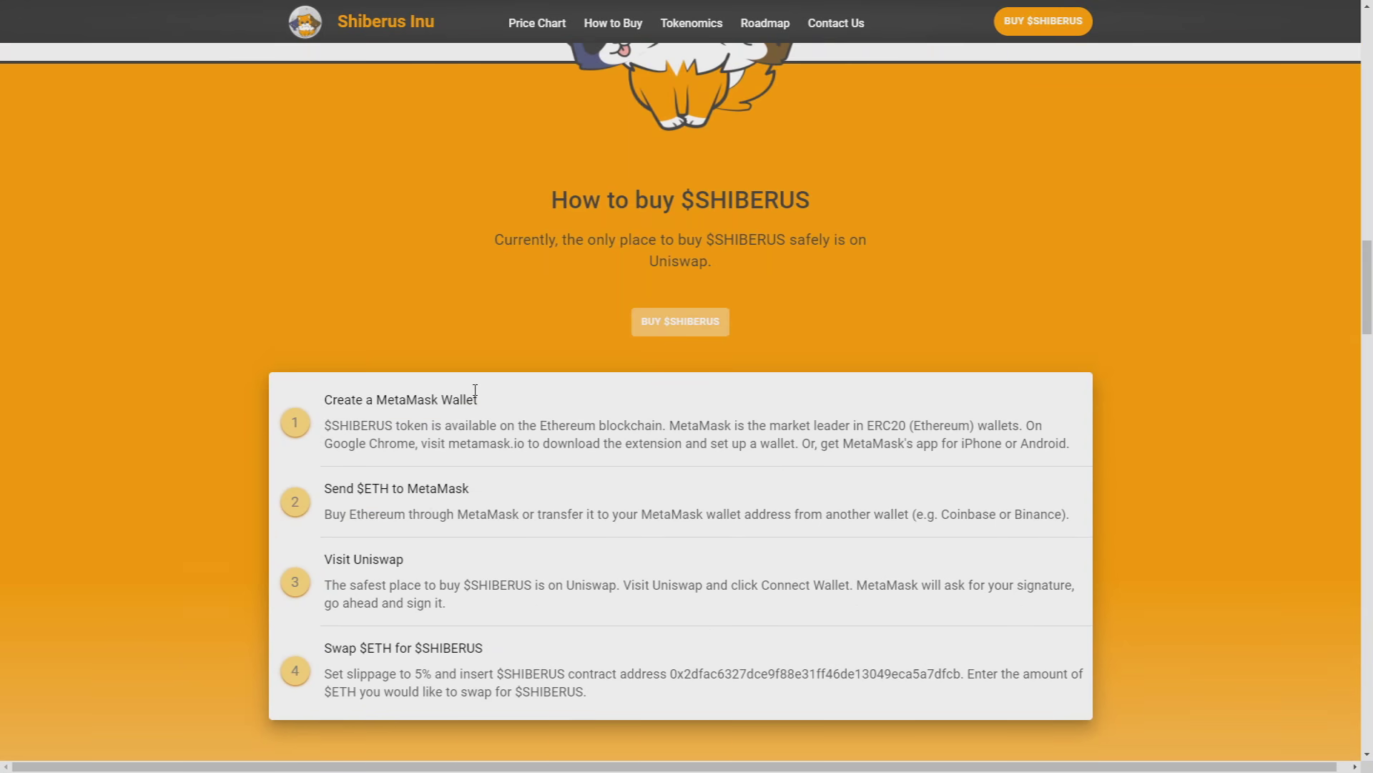
scroll(491, 399, "down", 5)
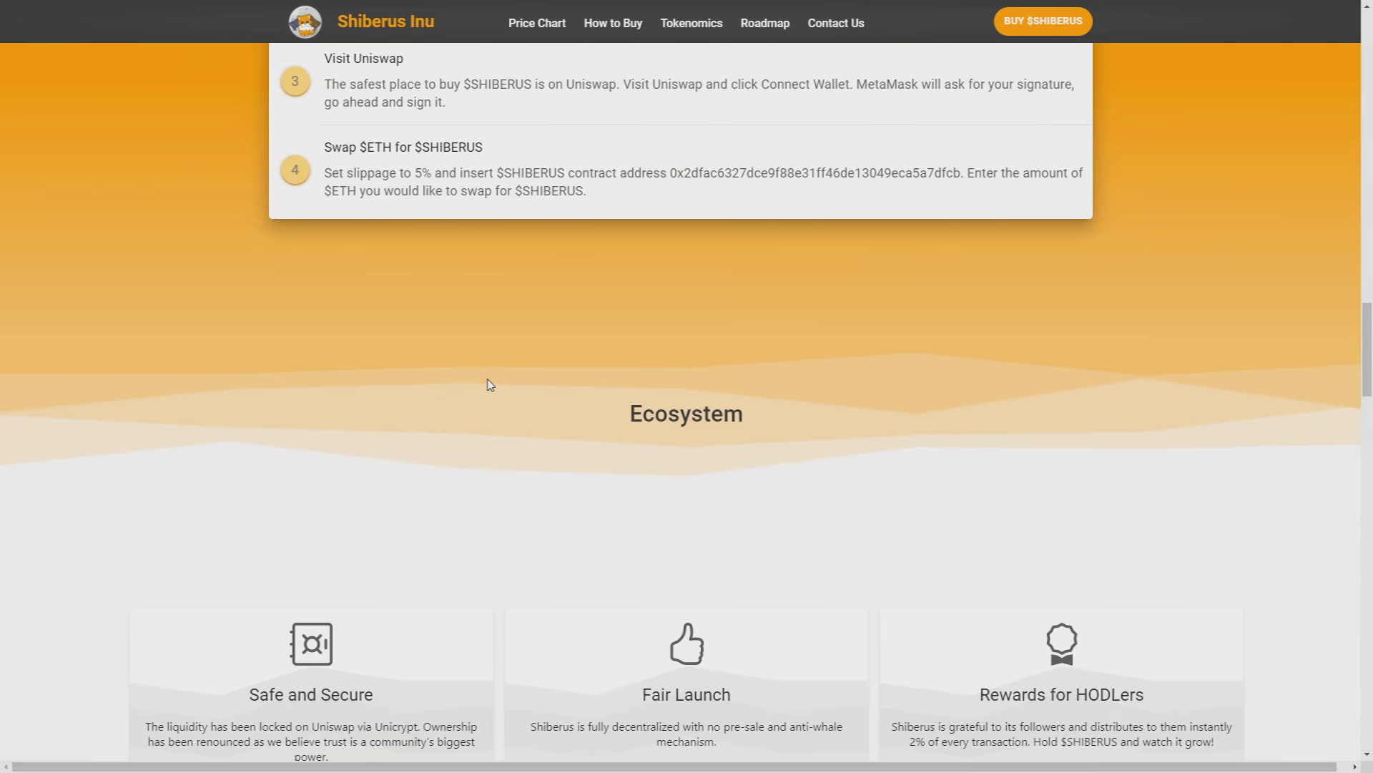
scroll(488, 384, "down", 2)
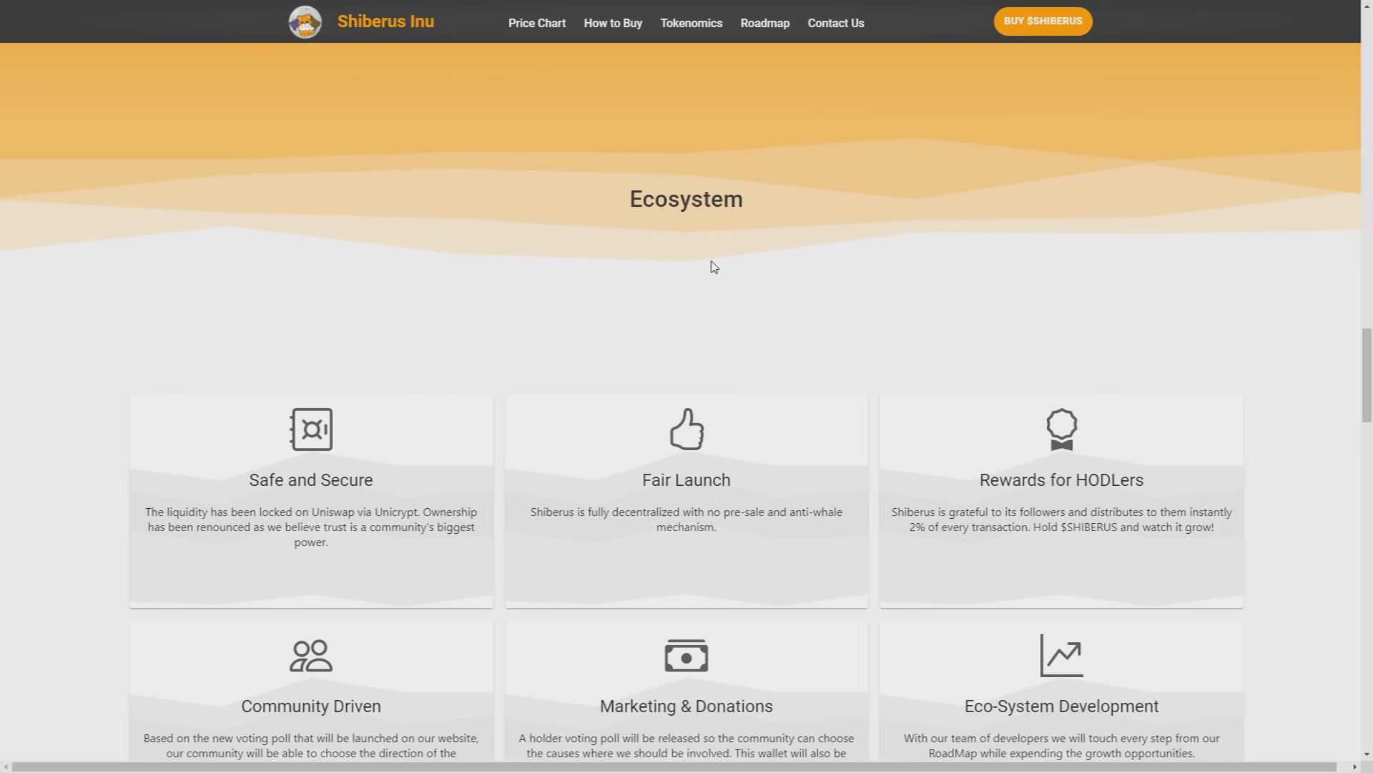
Step: Highlight the Rewards for HODLers card and its 2% of every transaction figure
left_click_drag(1003, 477, 1149, 515)
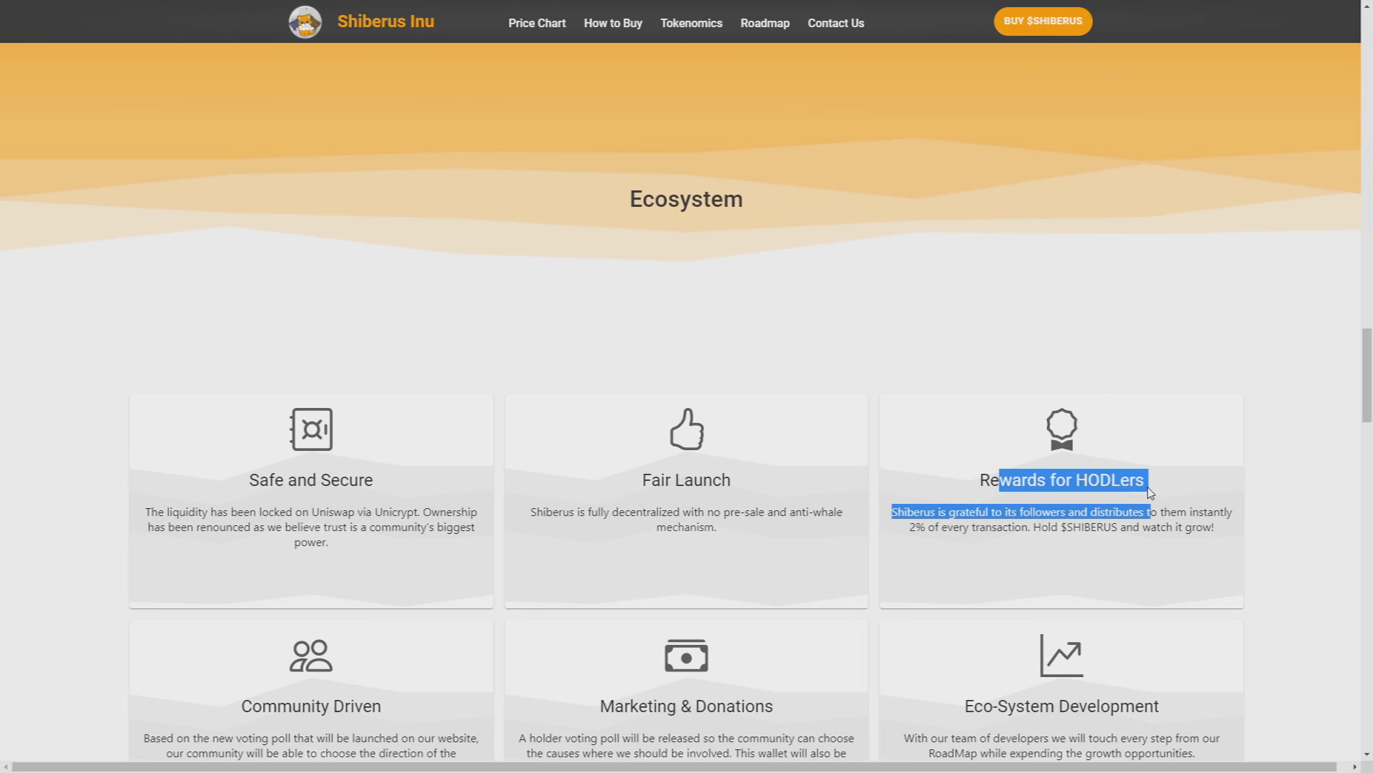
left_click(1149, 491)
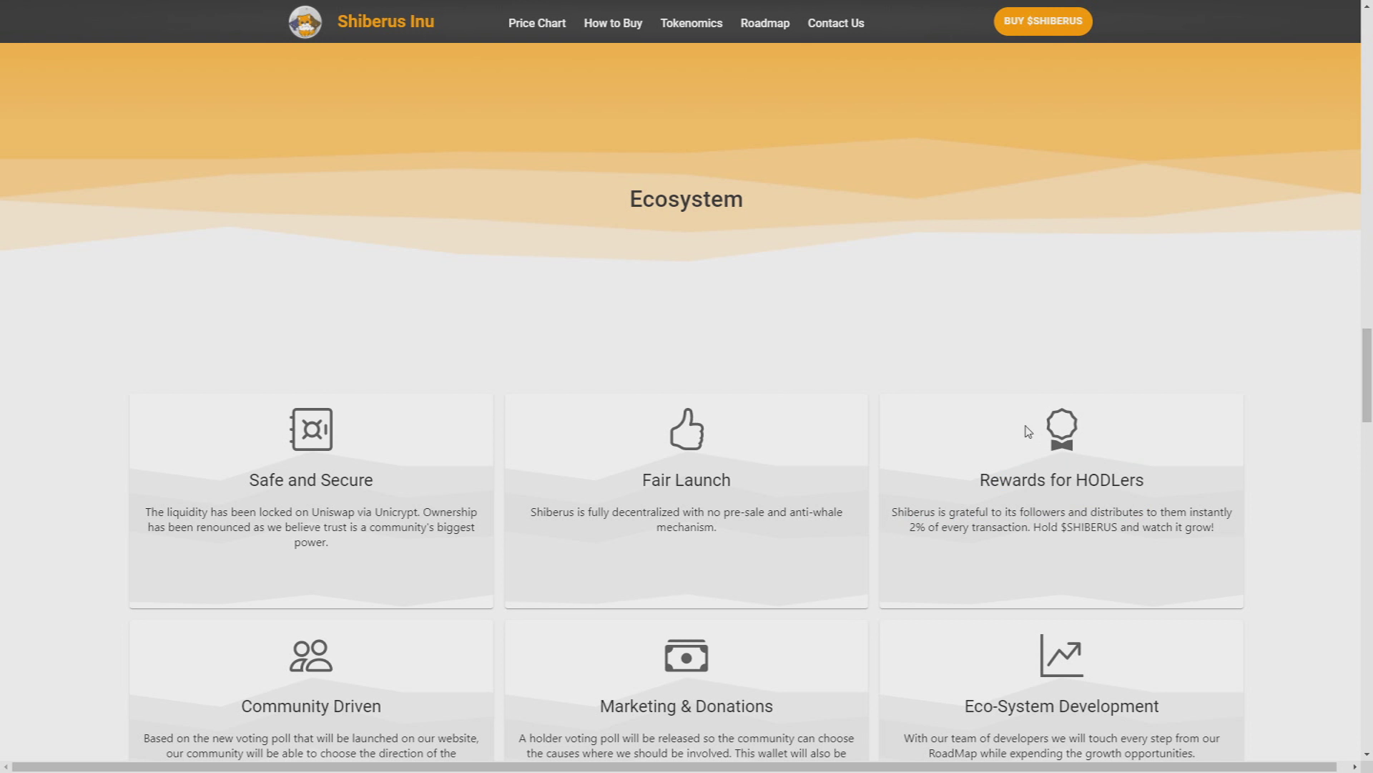
left_click_drag(909, 528, 985, 541)
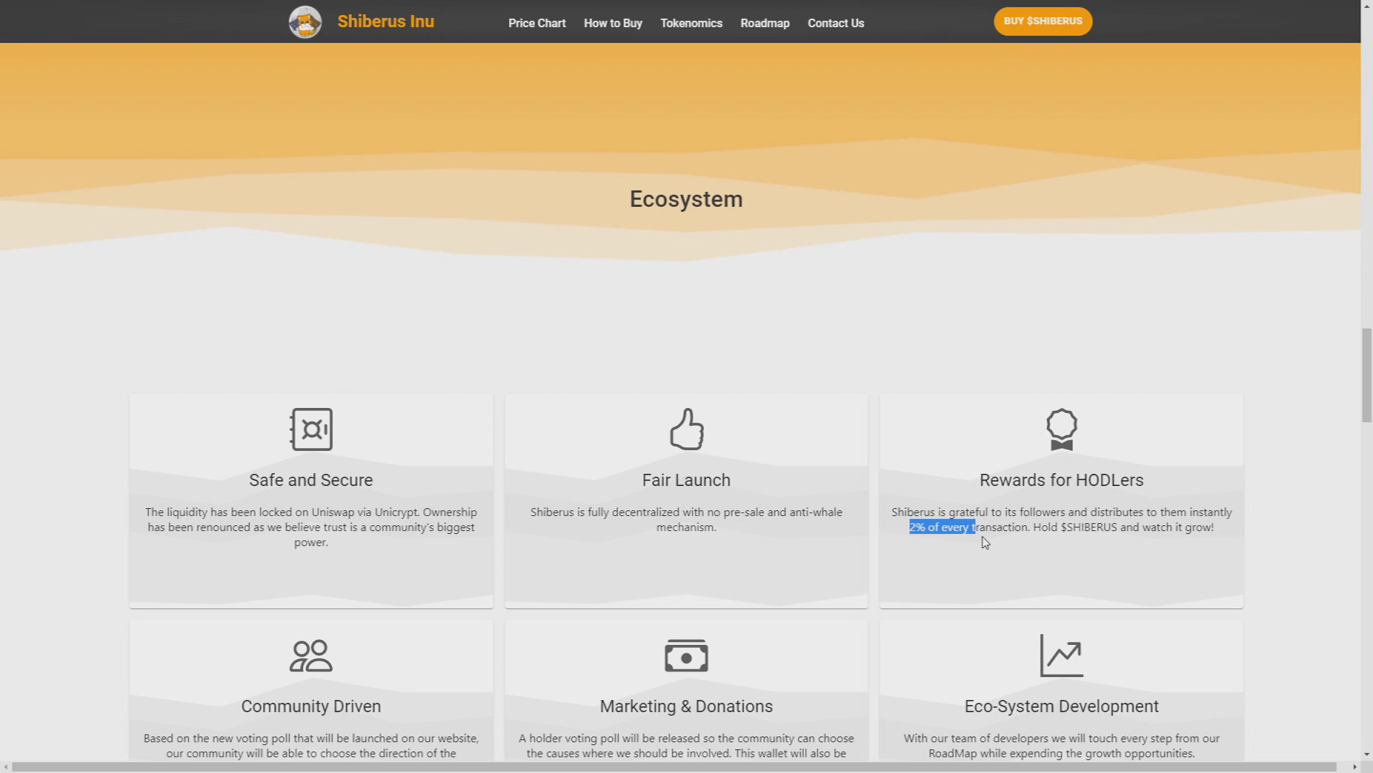
left_click(985, 543)
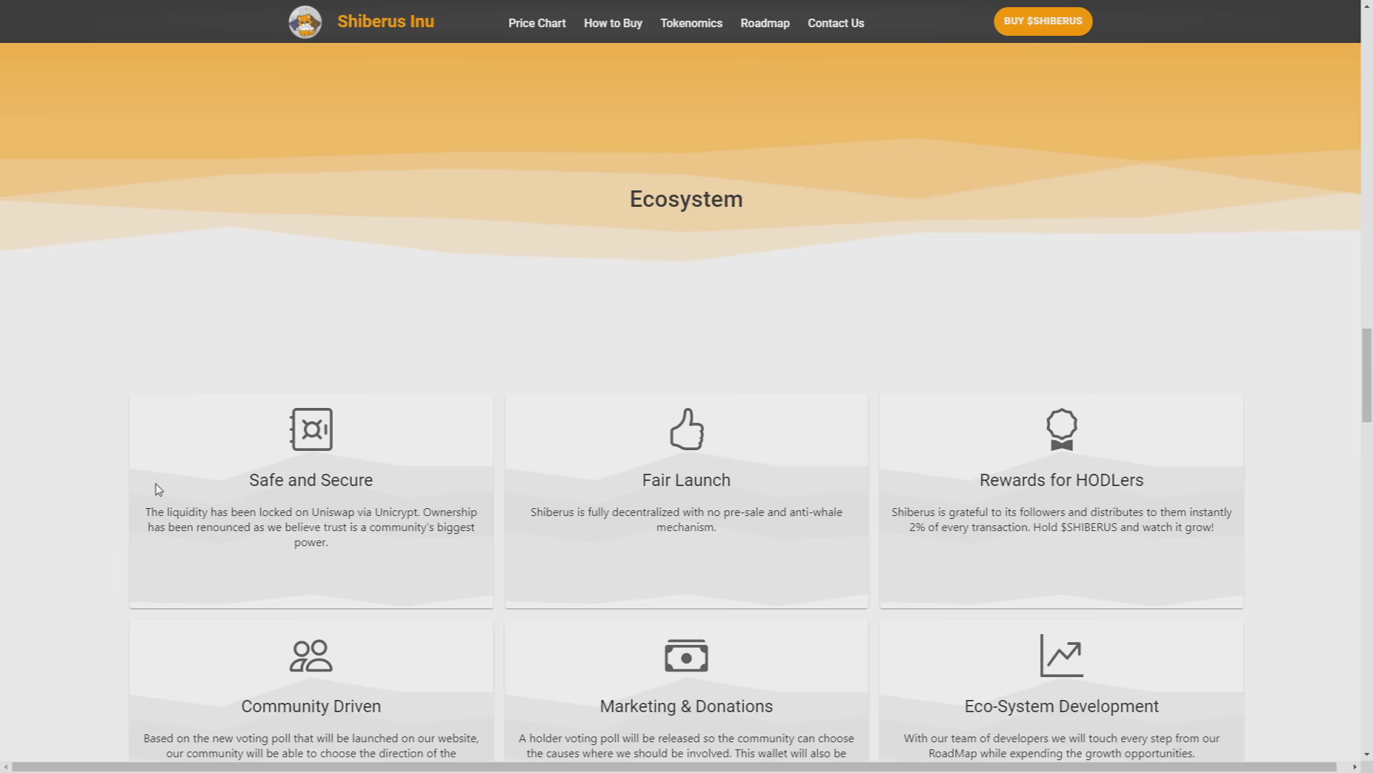
scroll(161, 489, "down", 3)
scroll(220, 491, "up", 2)
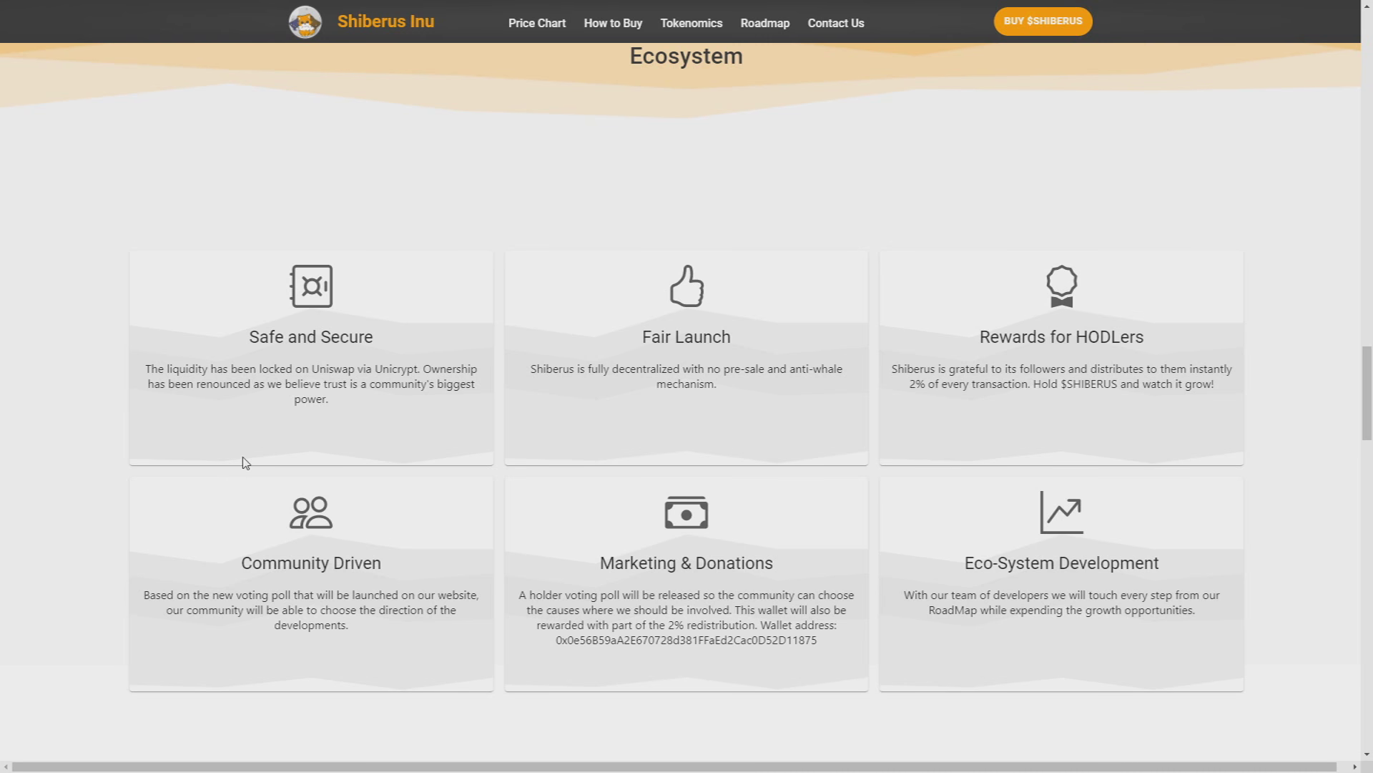
scroll(242, 464, "down", 1)
left_click_drag(259, 491, 371, 492)
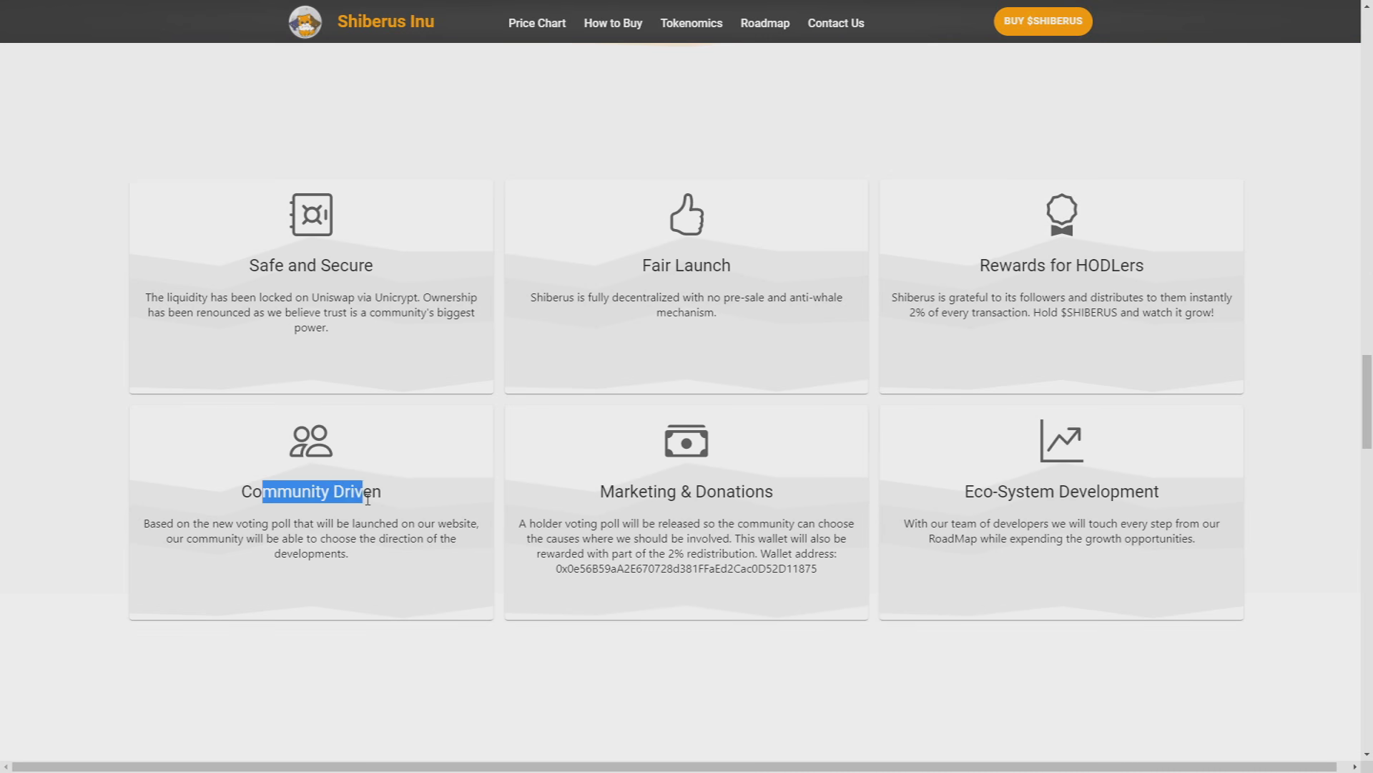
Step: Highlight both lines of the Community Driven card's description
left_click(323, 491)
left_click_drag(184, 516, 418, 538)
left_click(200, 522)
left_click(159, 544)
mouse_move(162, 540)
left_mouse_down()
mouse_move(276, 552)
mouse_move(383, 538)
left_mouse_up()
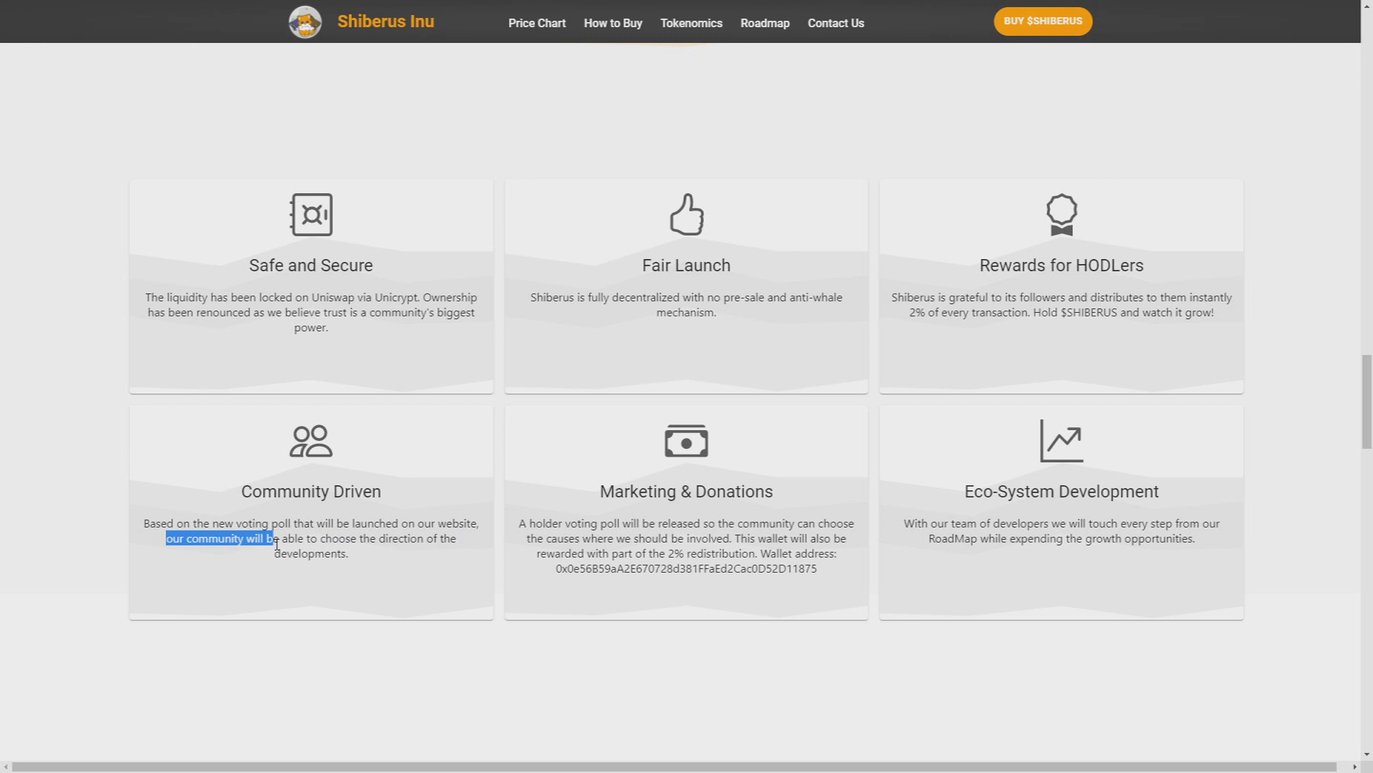
left_click(384, 538)
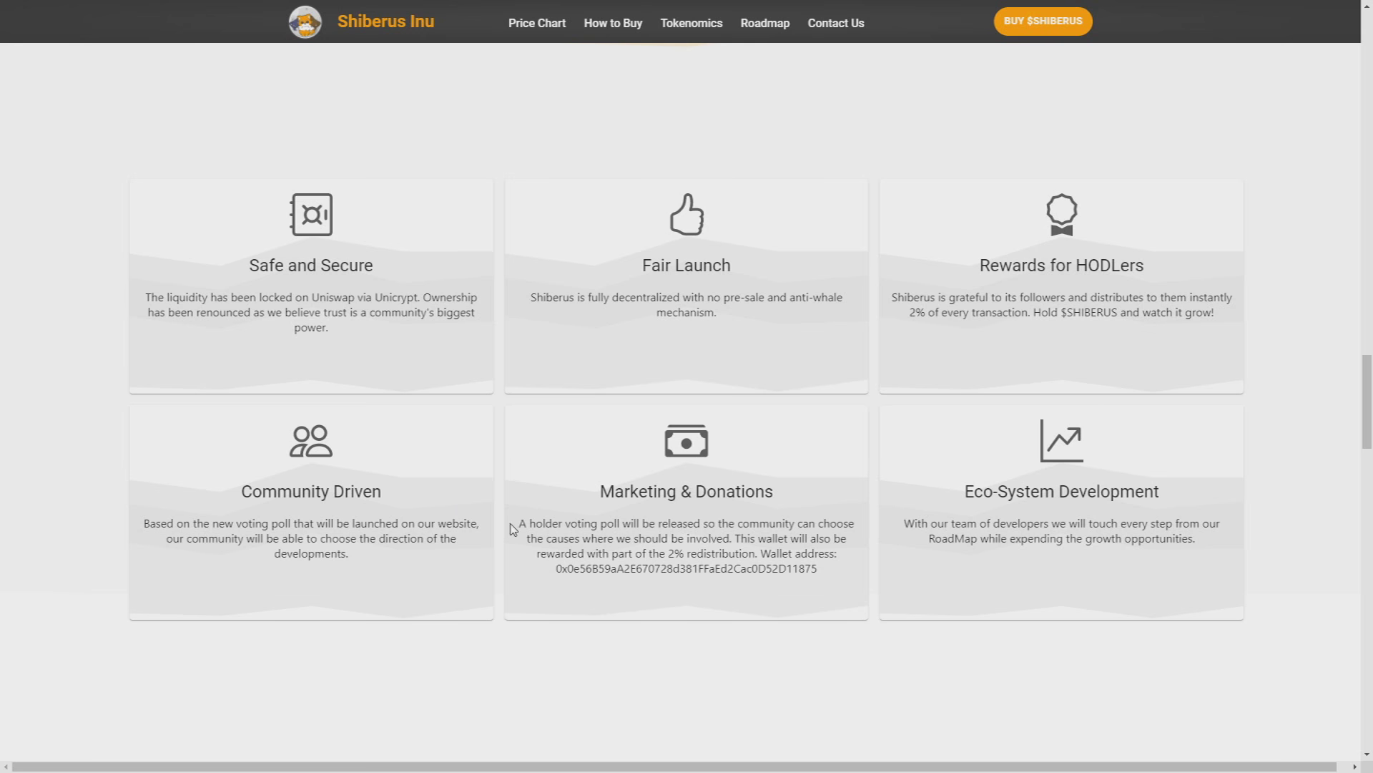
scroll(498, 510, "down", 3)
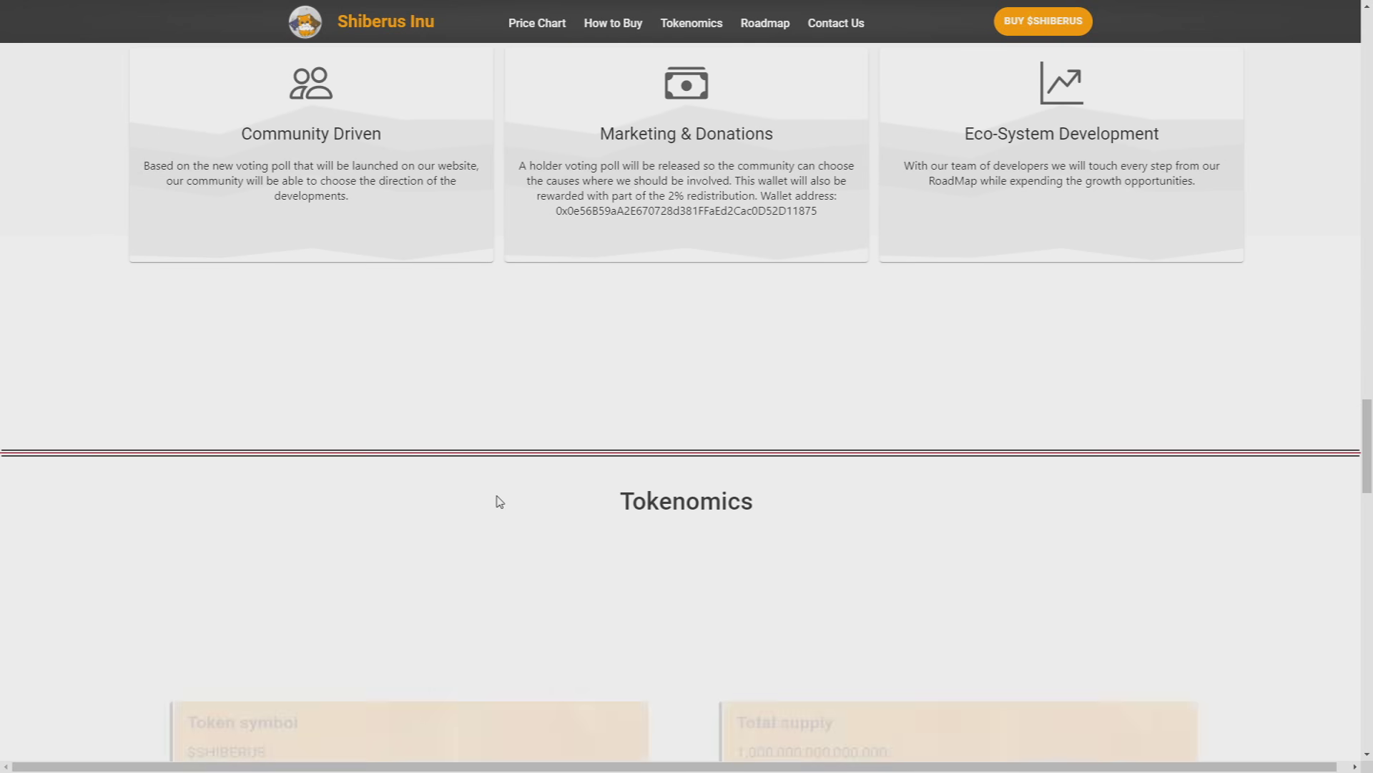
scroll(488, 488, "down", 2)
scroll(494, 469, "down", 3)
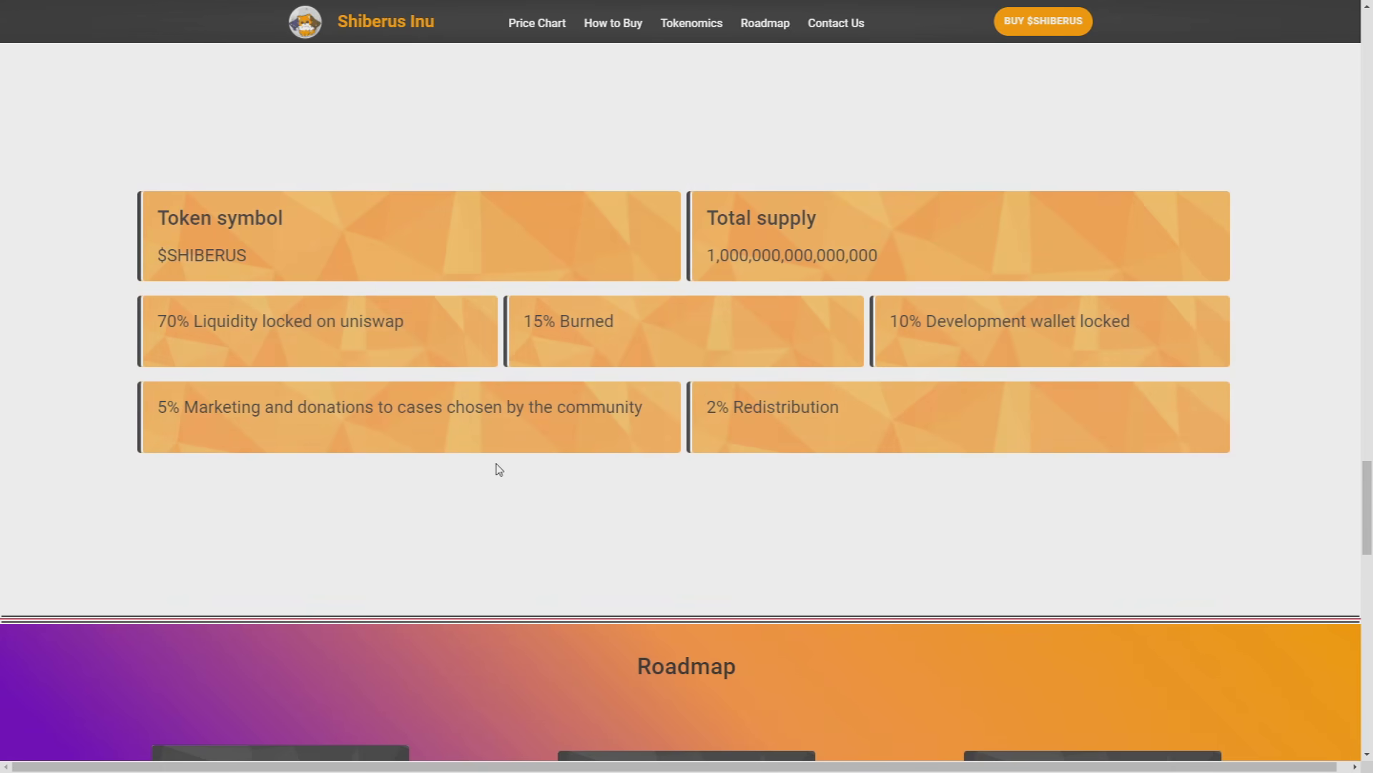
scroll(484, 469, "up", 1)
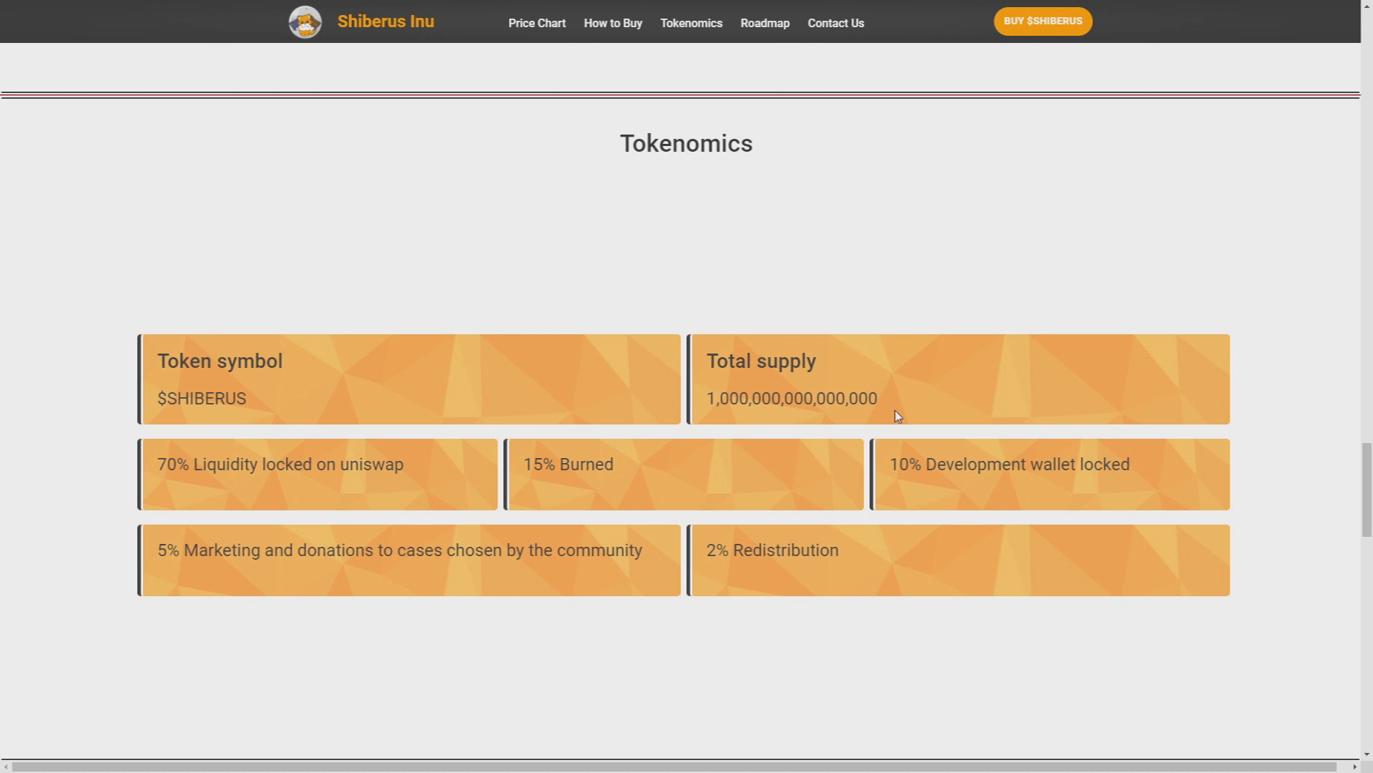
Step: Highlight the 70% liquidity, 15% burned and 10% development wallet allocations
left_click_drag(166, 466, 313, 469)
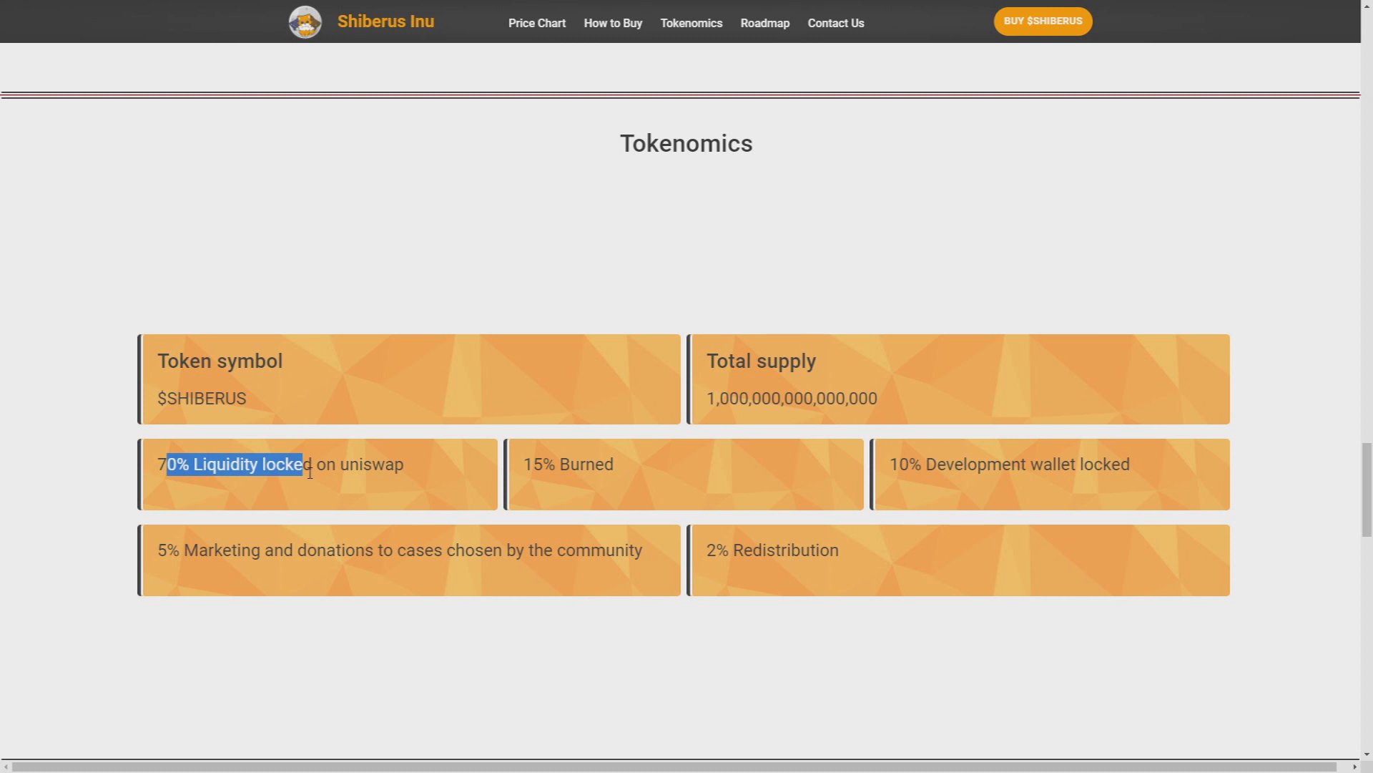
left_click(312, 469)
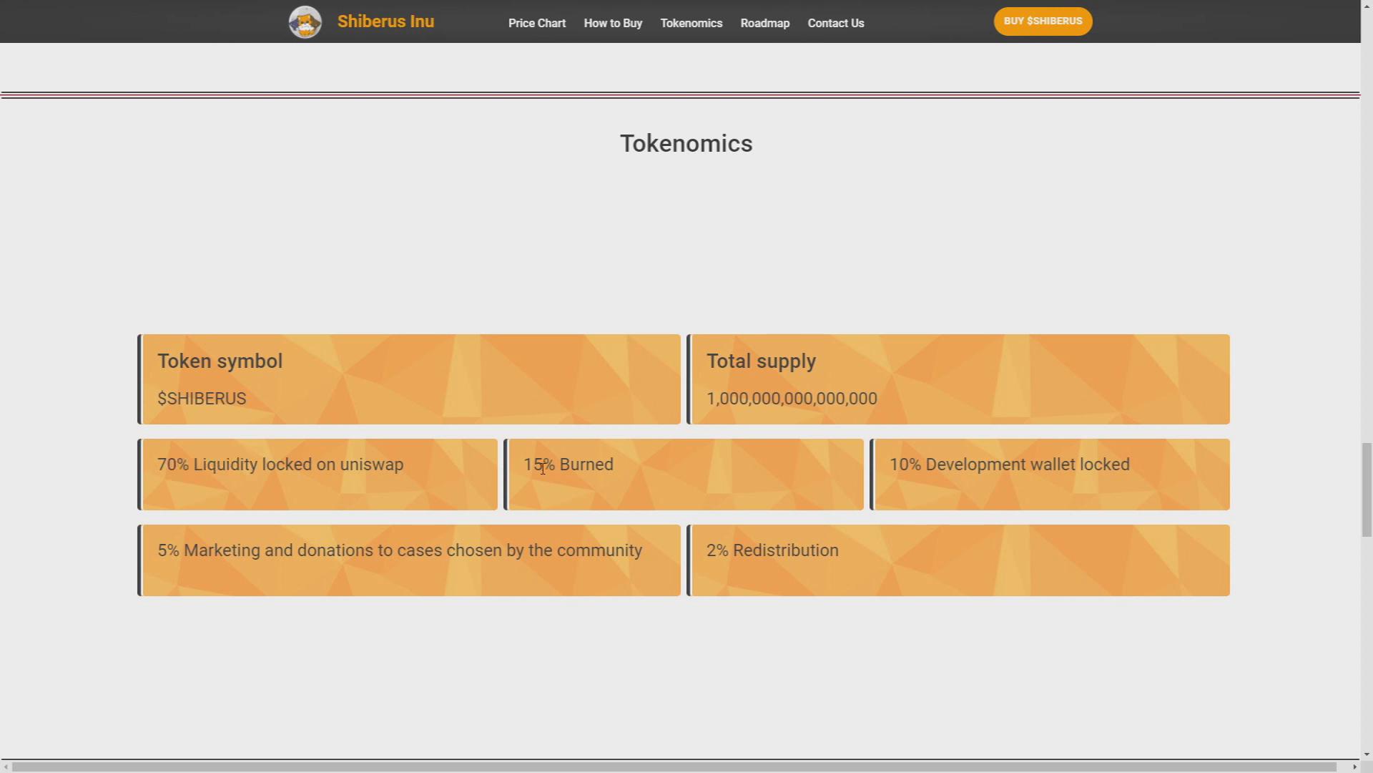
left_click_drag(540, 465, 597, 466)
left_click(597, 466)
left_click_drag(890, 464, 1136, 484)
left_click(1137, 483)
left_click_drag(926, 464, 1082, 487)
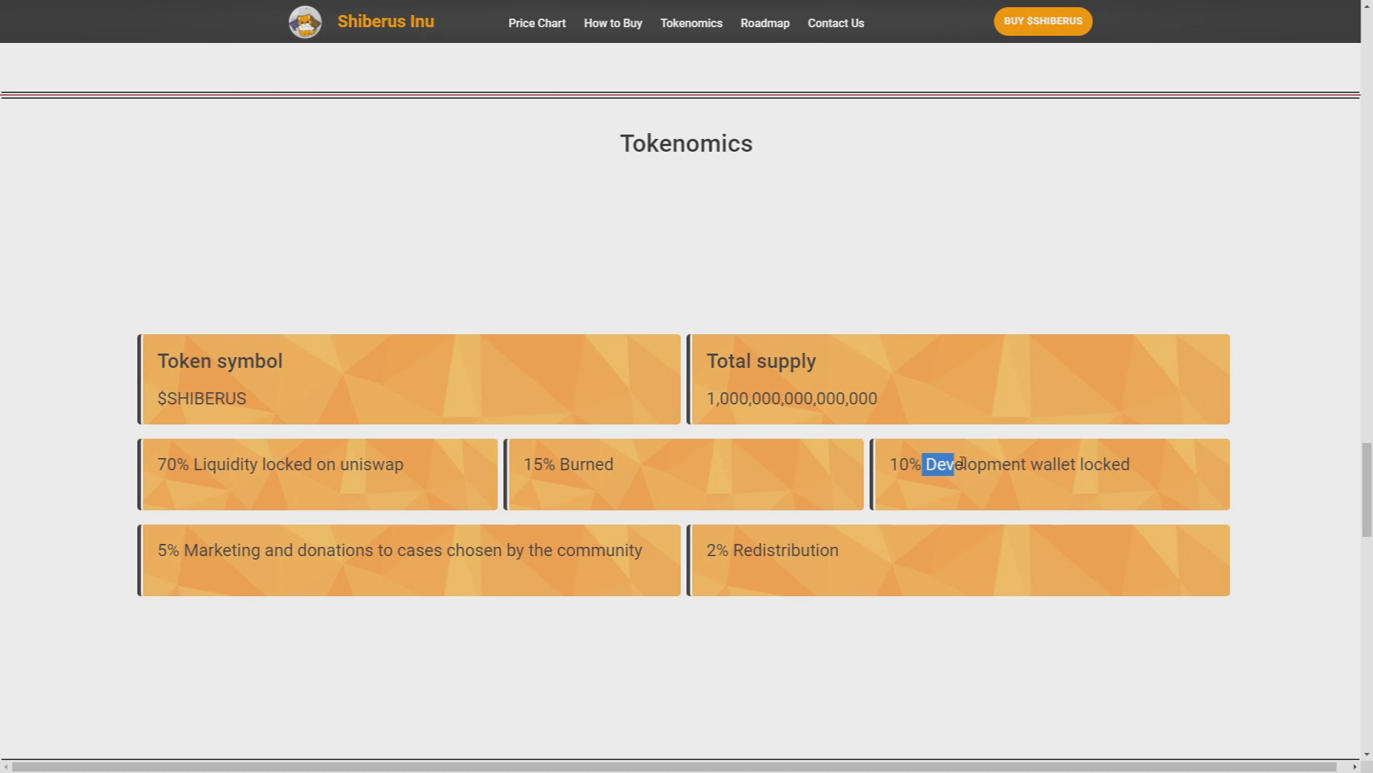
left_click(1121, 486)
scroll(676, 611, "down", 2)
scroll(657, 643, "down", 3)
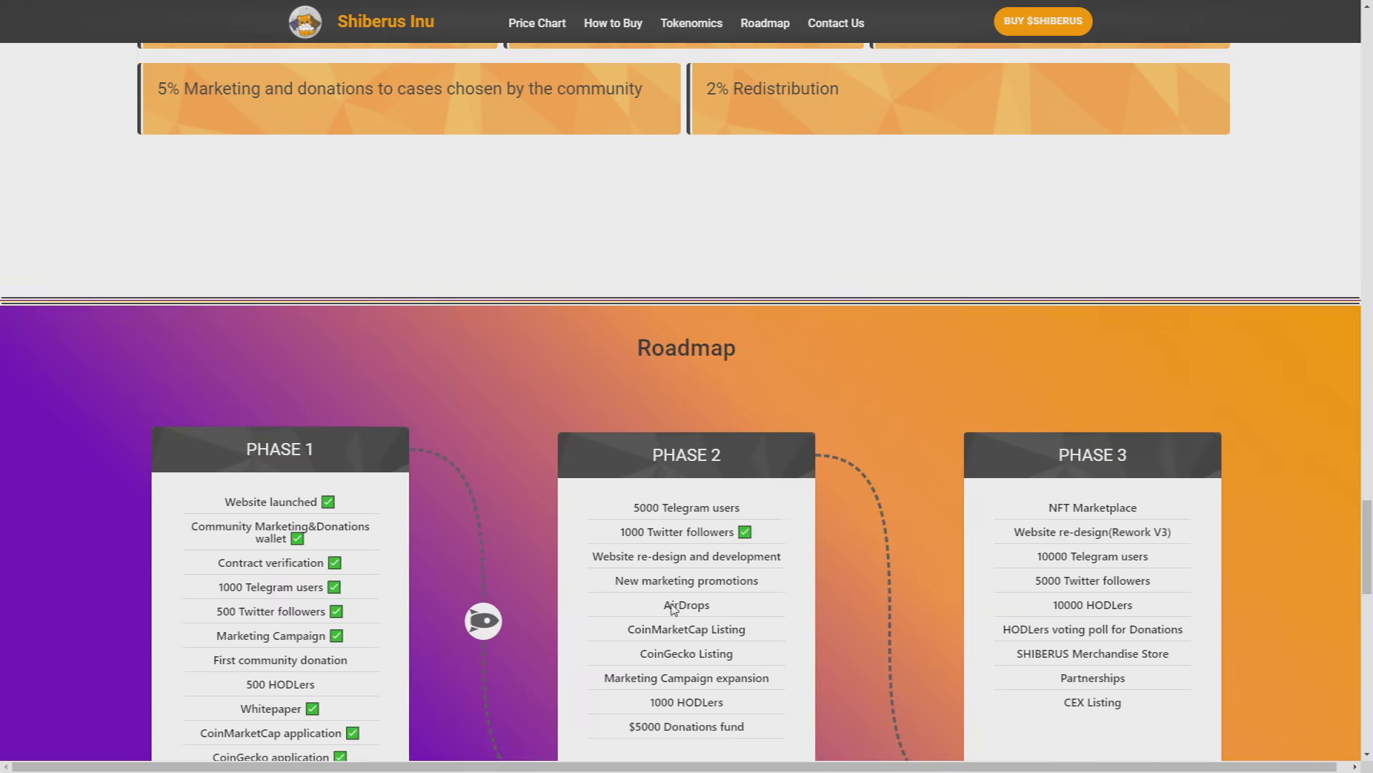
scroll(580, 549, "down", 2)
scroll(573, 525, "down", 1)
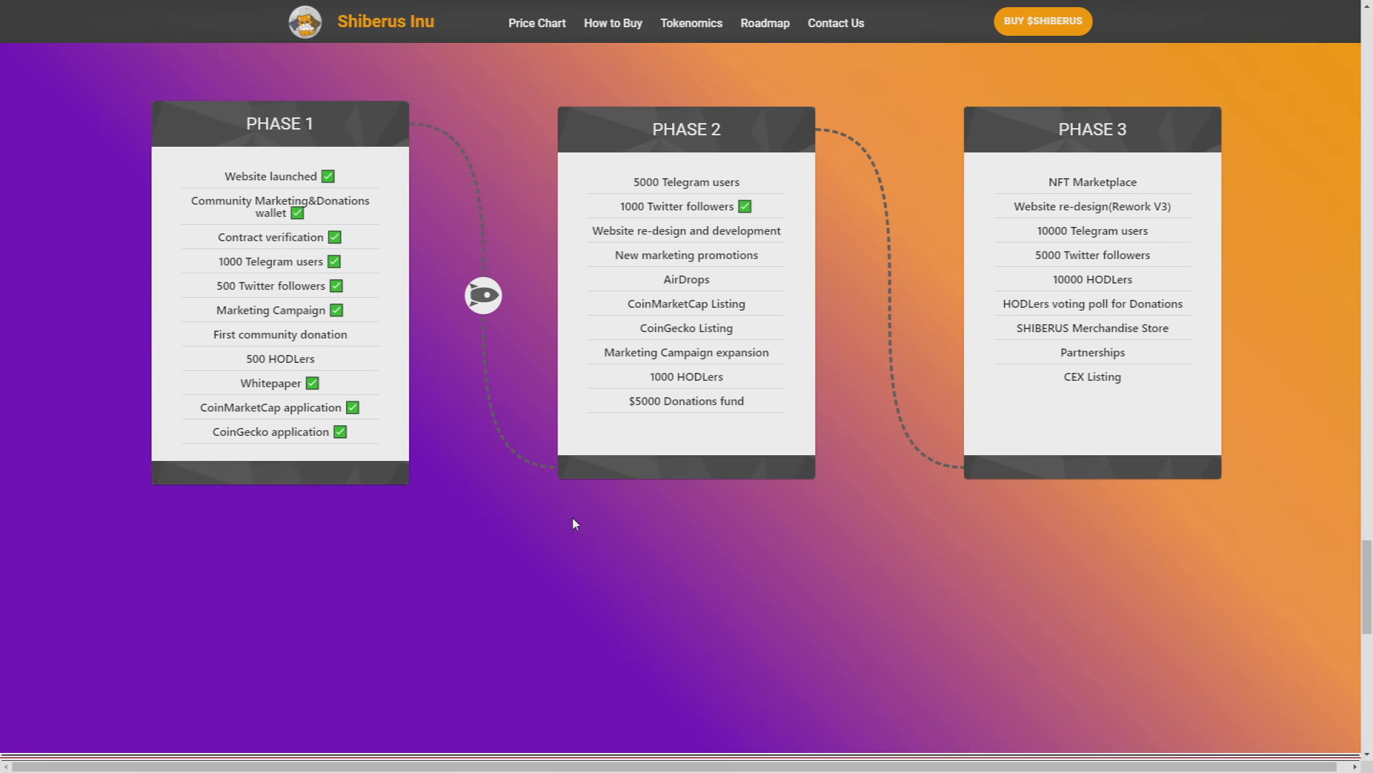
scroll(573, 524, "up", 1)
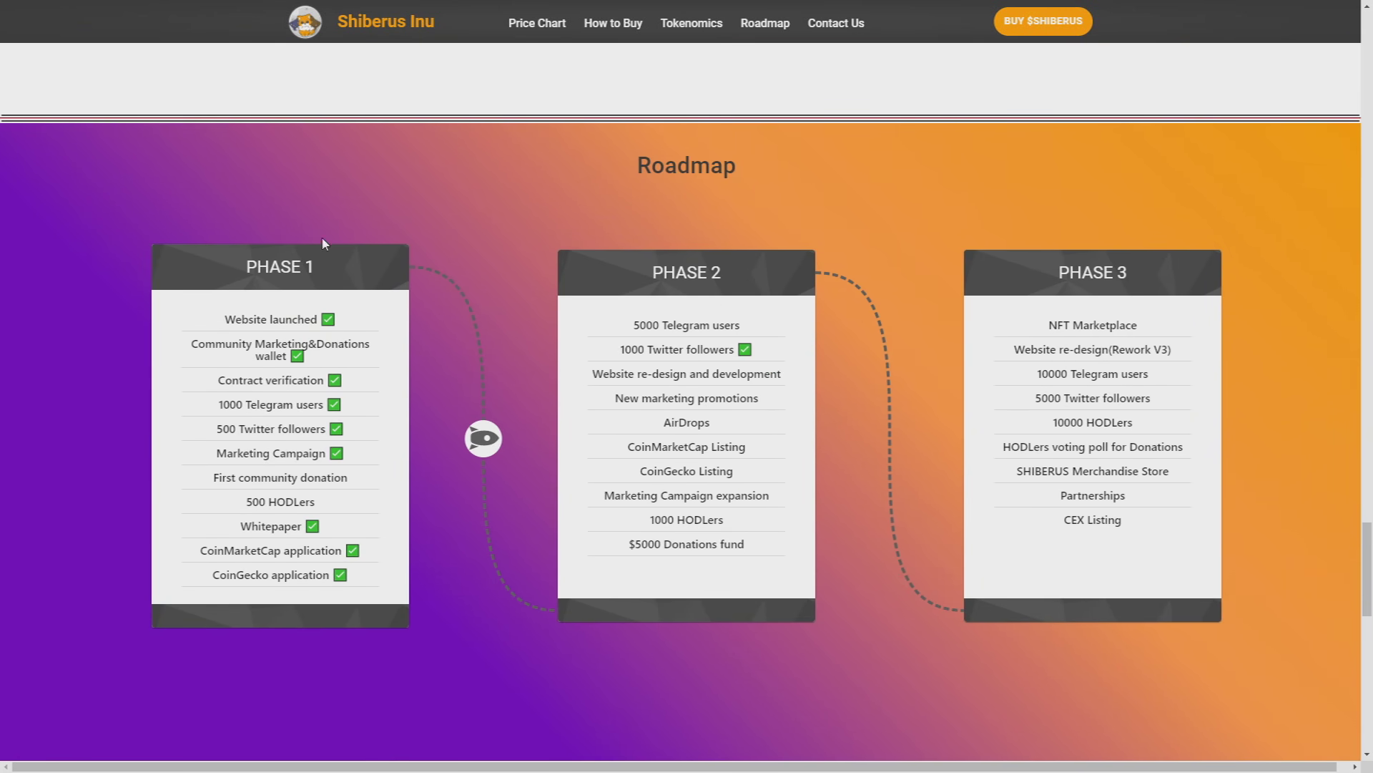
Step: Highlight 'Website launched' and the Community Marketing&Donations wallet line in Phase 1
double_click(272, 320)
left_click(274, 322)
triple_click(239, 360)
left_click(278, 354)
Step: Highlight the First community donation and 500 HODLers goals in Phase 1
left_click_drag(251, 478, 338, 478)
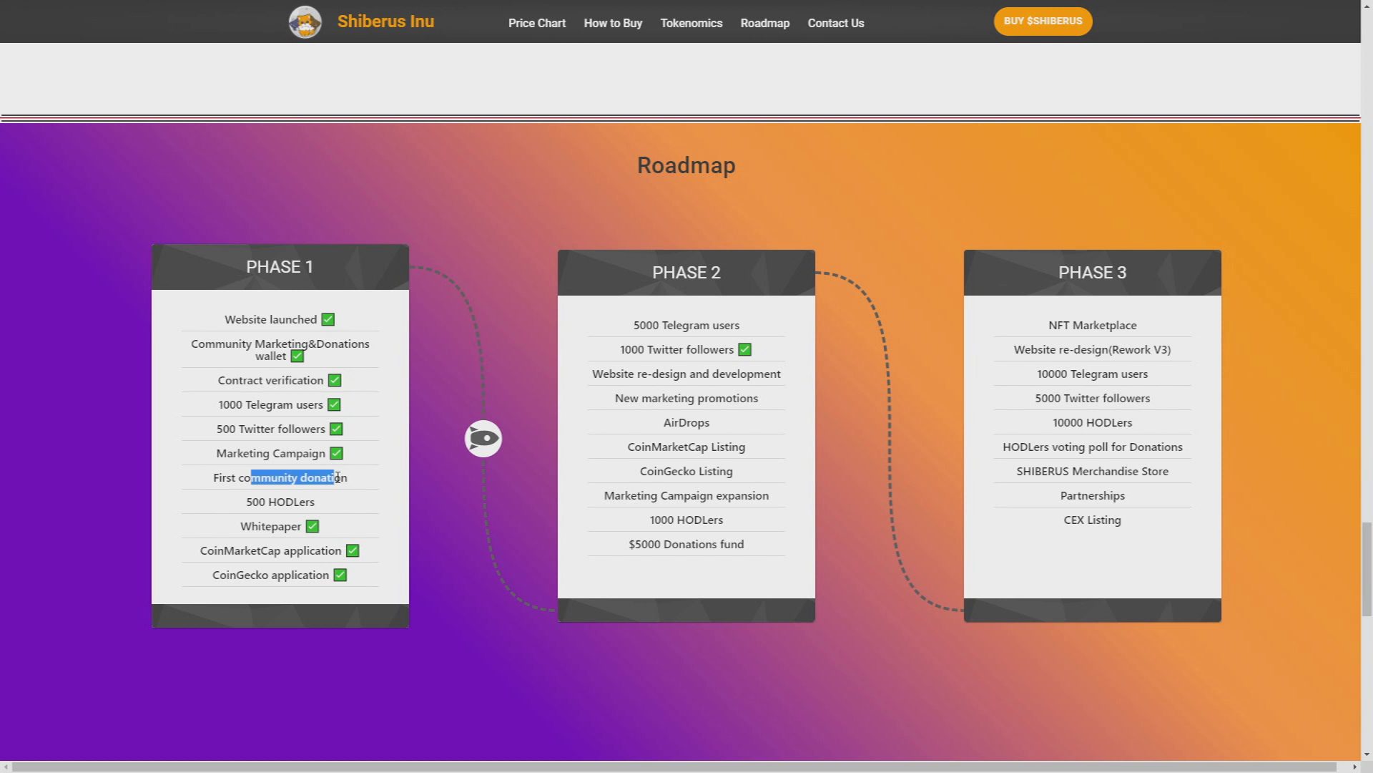
left_click(338, 478)
double_click(279, 474)
left_click(307, 474)
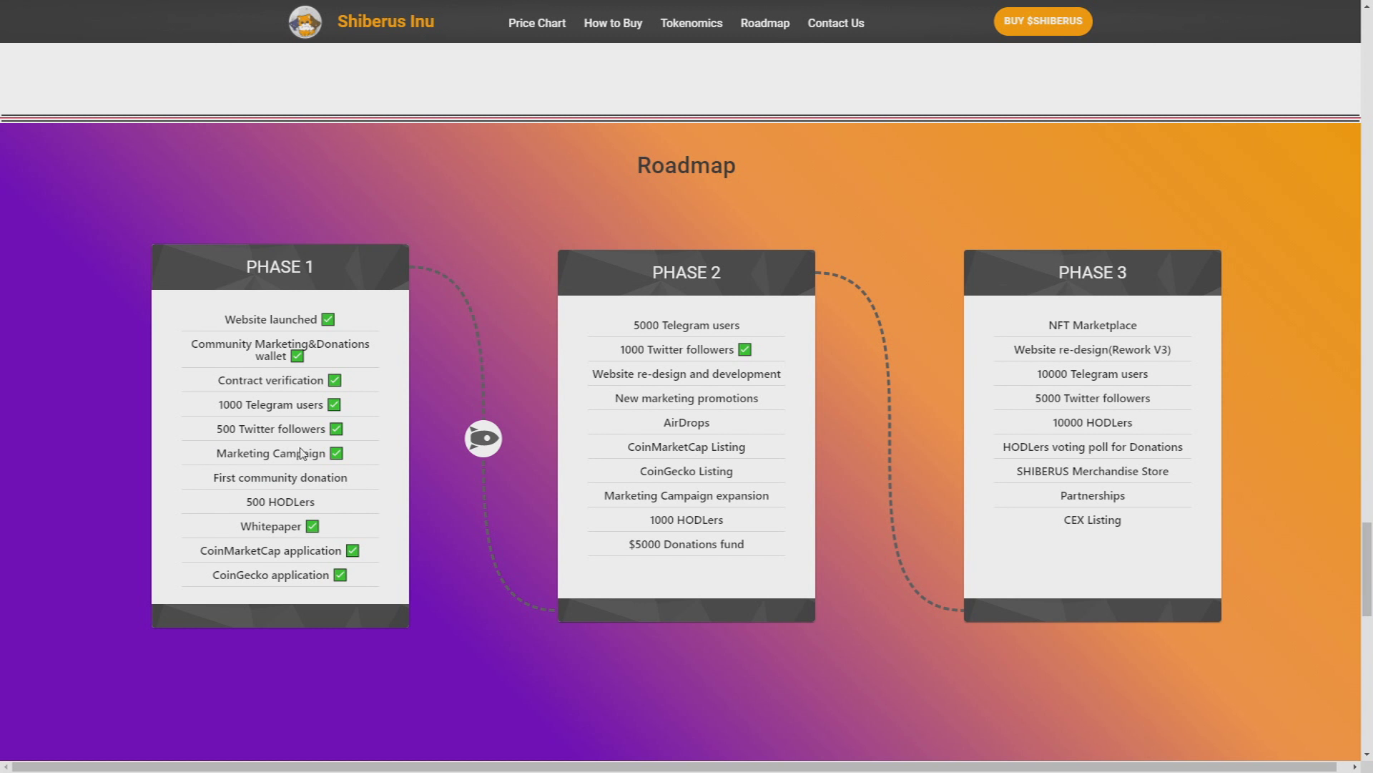
left_click_drag(306, 478, 387, 490)
left_click(386, 490)
left_click_drag(271, 502, 312, 501)
left_click(308, 498)
Step: Highlight the CoinMarketCap application and CoinGecko items in the Phase 1 list
double_click(213, 546)
double_click(297, 550)
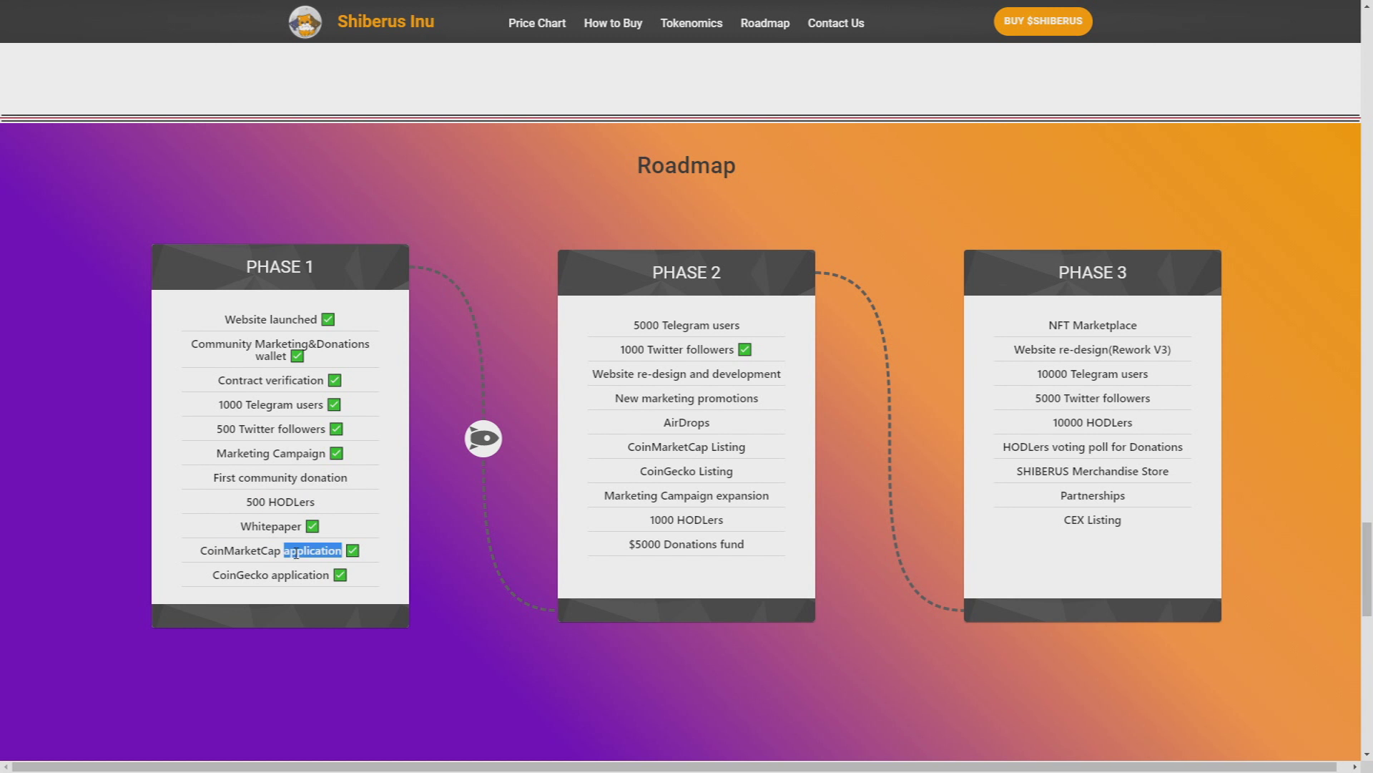
left_click(322, 552)
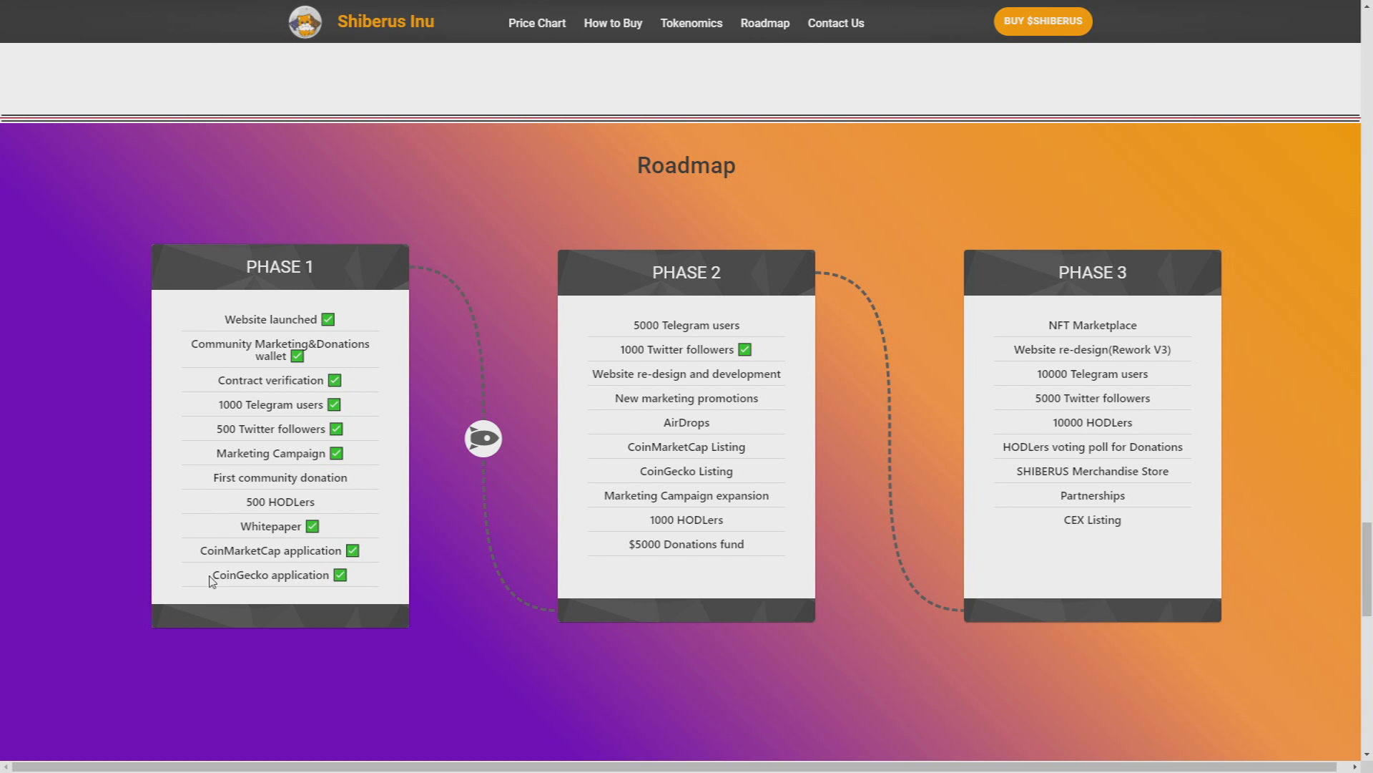
left_click_drag(211, 577, 267, 577)
left_click(264, 577)
Step: Highlight Phase 2 goals: 5000 Telegram users, 1000 Twitter followers, website re-design, AirDrops
left_click_drag(651, 272, 727, 270)
left_click(727, 275)
mouse_move(633, 325)
left_mouse_down()
mouse_move(678, 324)
mouse_move(697, 364)
left_mouse_up()
left_click(677, 323)
left_click(699, 362)
mouse_move(614, 377)
left_mouse_down()
mouse_move(649, 371)
mouse_move(734, 399)
mouse_move(707, 423)
left_mouse_up()
left_click(649, 371)
left_click(728, 410)
left_click(707, 423)
double_click(631, 446)
scroll(666, 451, "up", 1)
scroll(722, 499, "down", 1)
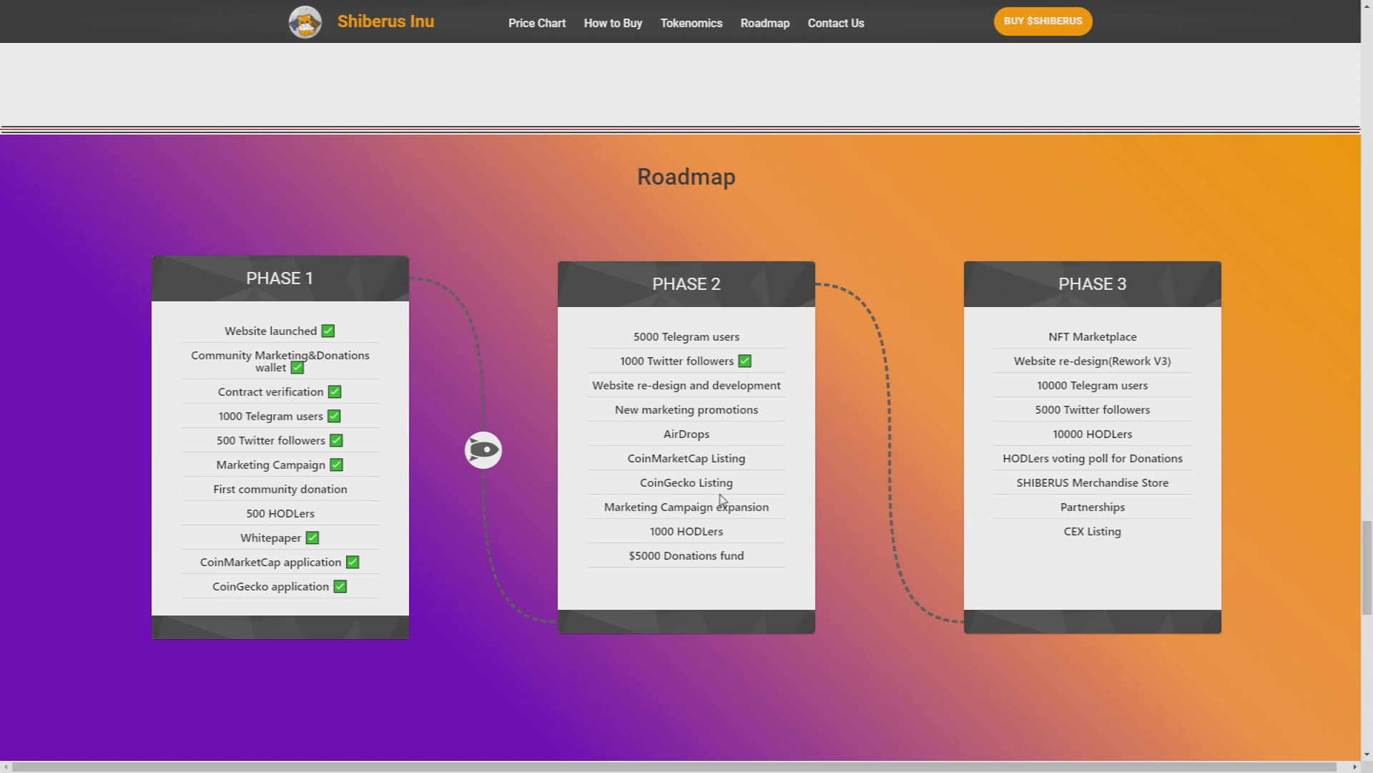
scroll(722, 499, "down", 1)
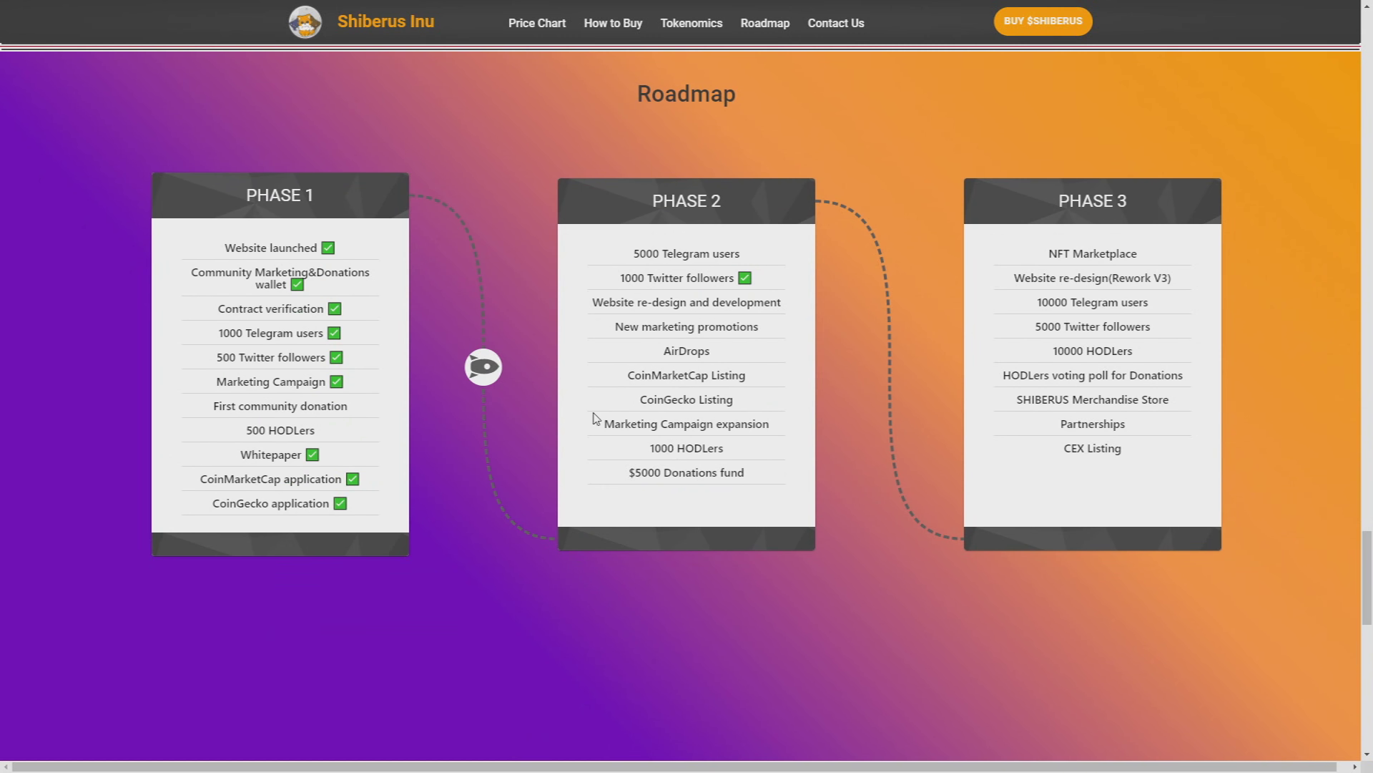
left_click_drag(594, 417, 758, 424)
left_click(758, 424)
left_click_drag(649, 448, 721, 449)
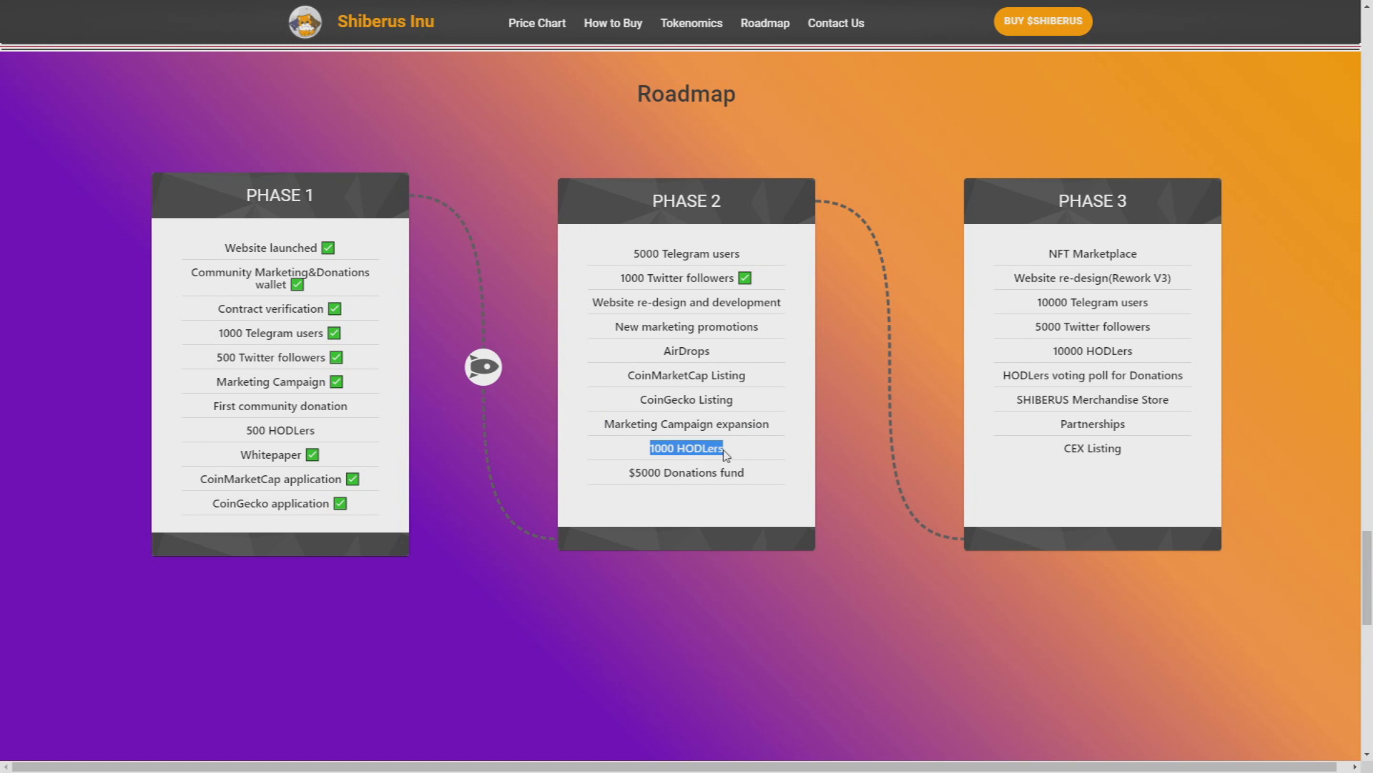
left_click(664, 467)
left_click_drag(632, 475, 724, 473)
left_click(662, 472)
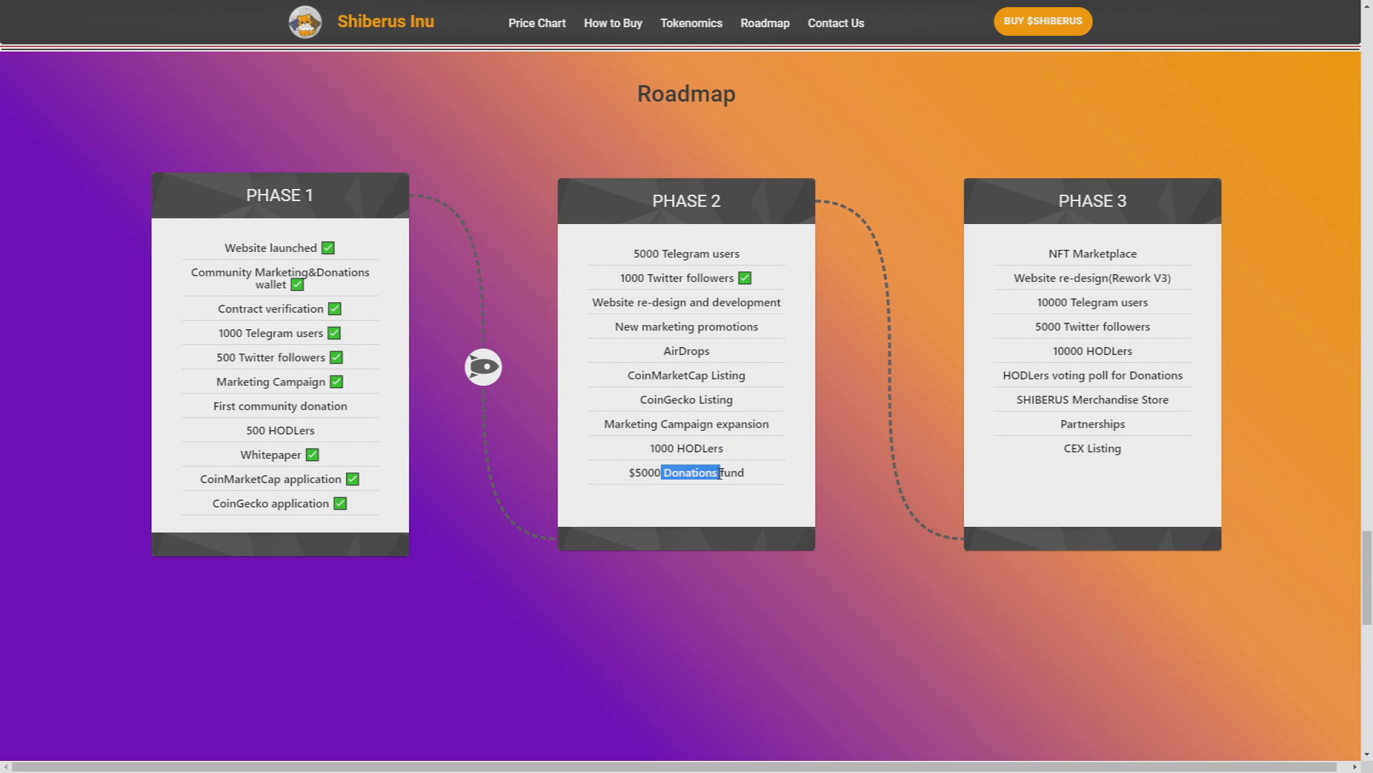
left_click(623, 355)
scroll(1141, 303, "up", 1)
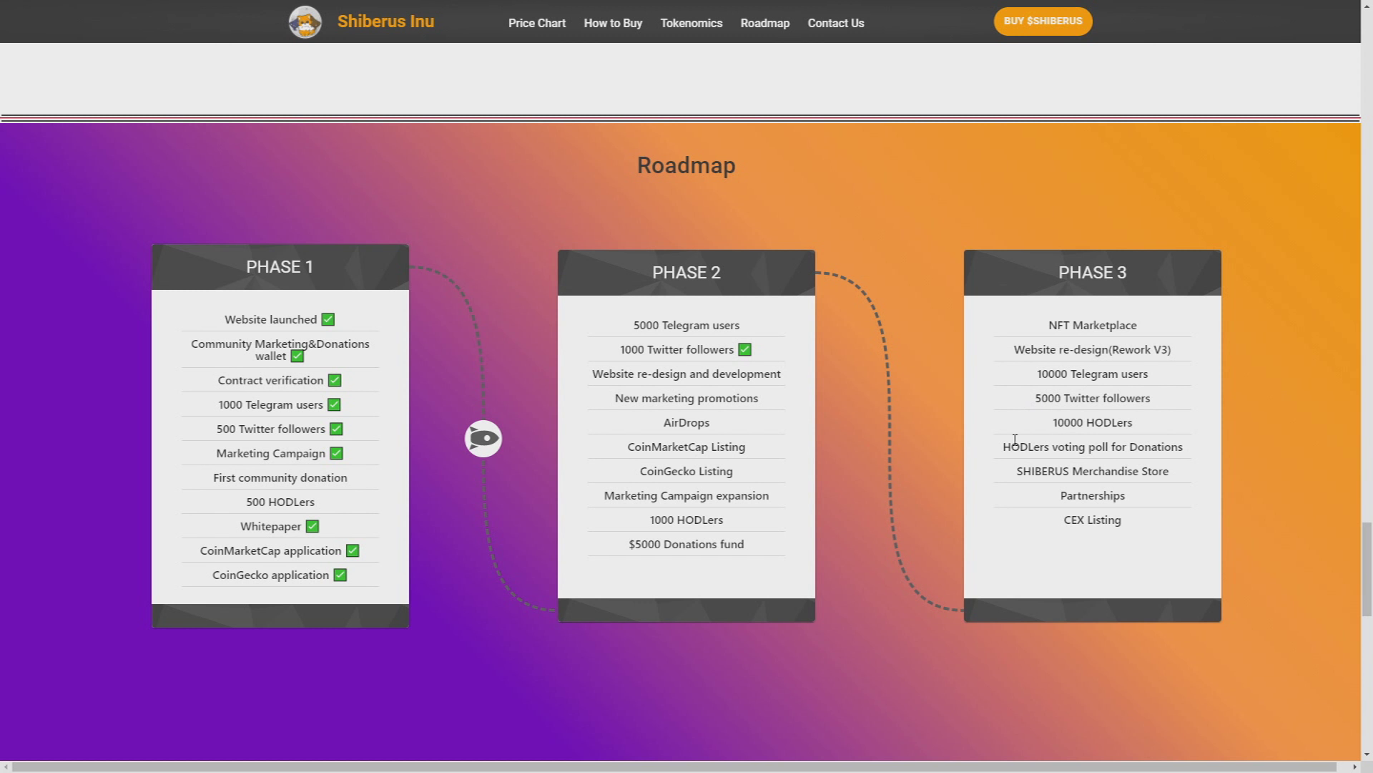
left_click_drag(1011, 446, 1112, 446)
left_click(1125, 444)
double_click(1037, 473)
left_click(1037, 474)
double_click(1064, 492)
left_click(1063, 491)
scroll(1106, 492, "down", 1)
scroll(1059, 455, "down", 3)
scroll(975, 512, "down", 2)
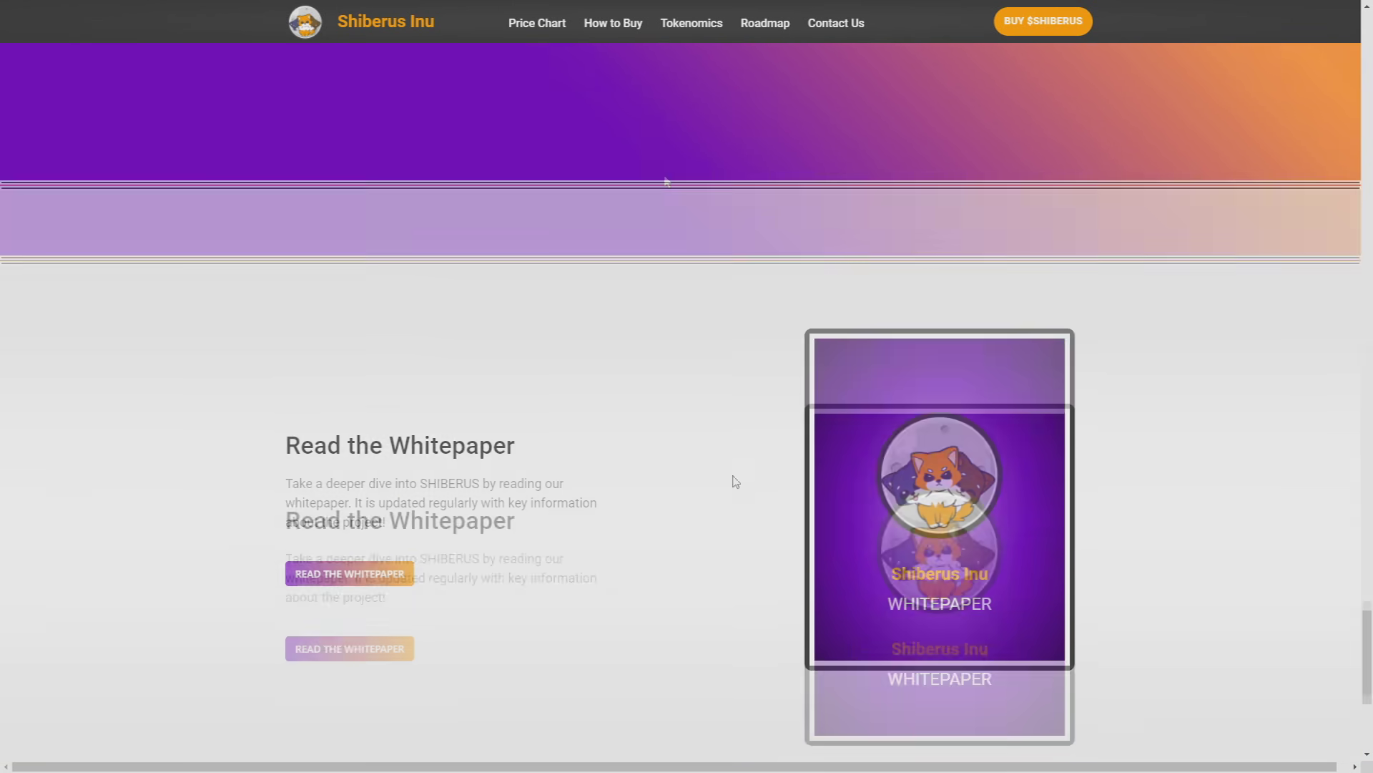
scroll(666, 178, "down", 1)
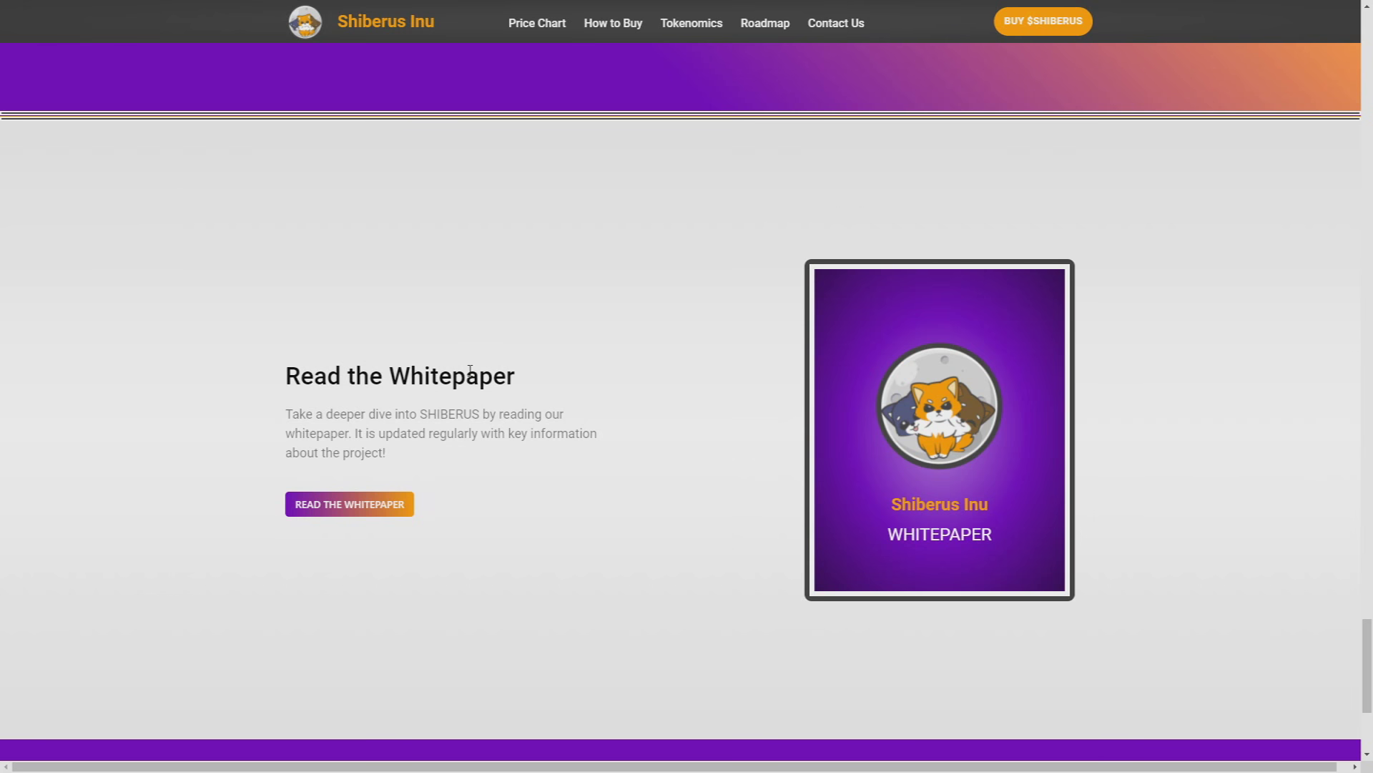
scroll(466, 370, "down", 3)
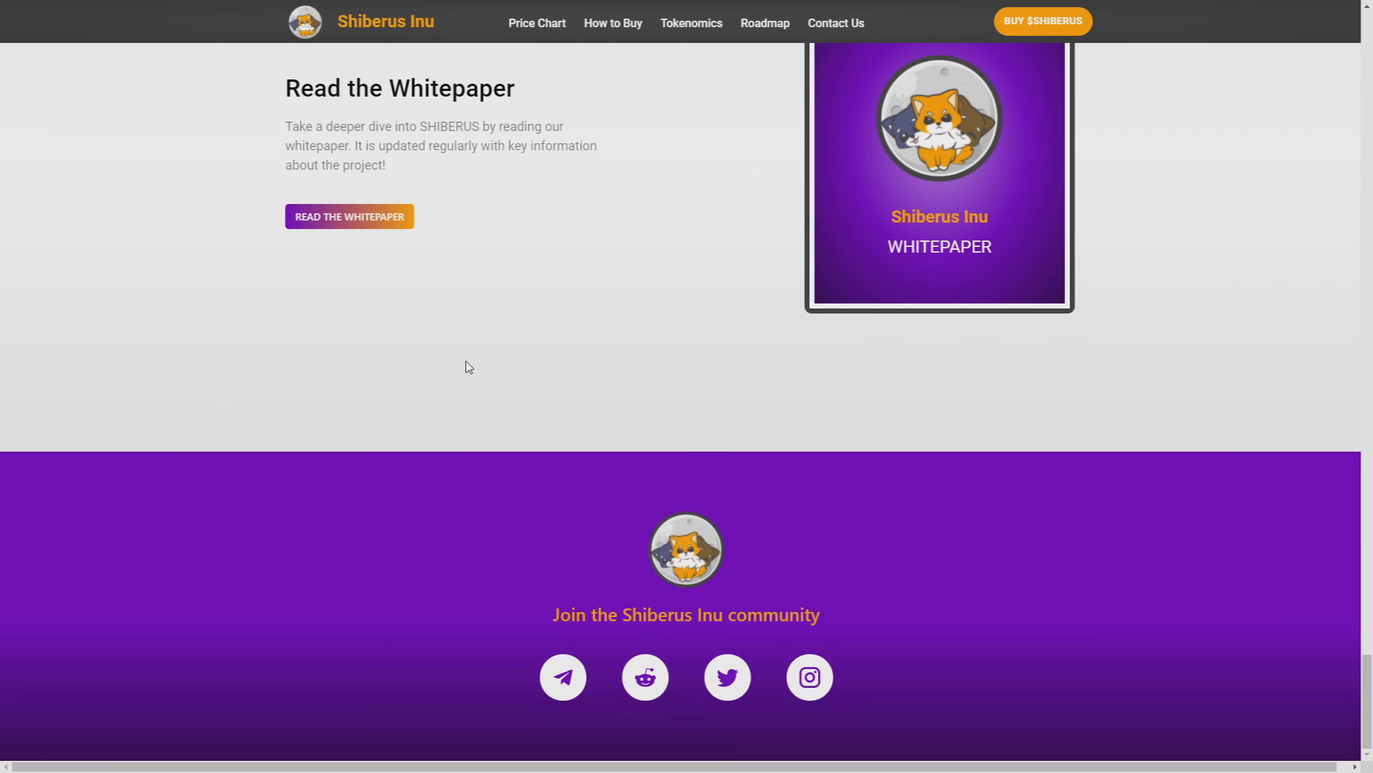
Step: Pass the whitepaper section and community footer, then scroll back to the top intro
left_click(830, 605)
scroll(1135, 623, "up", 10)
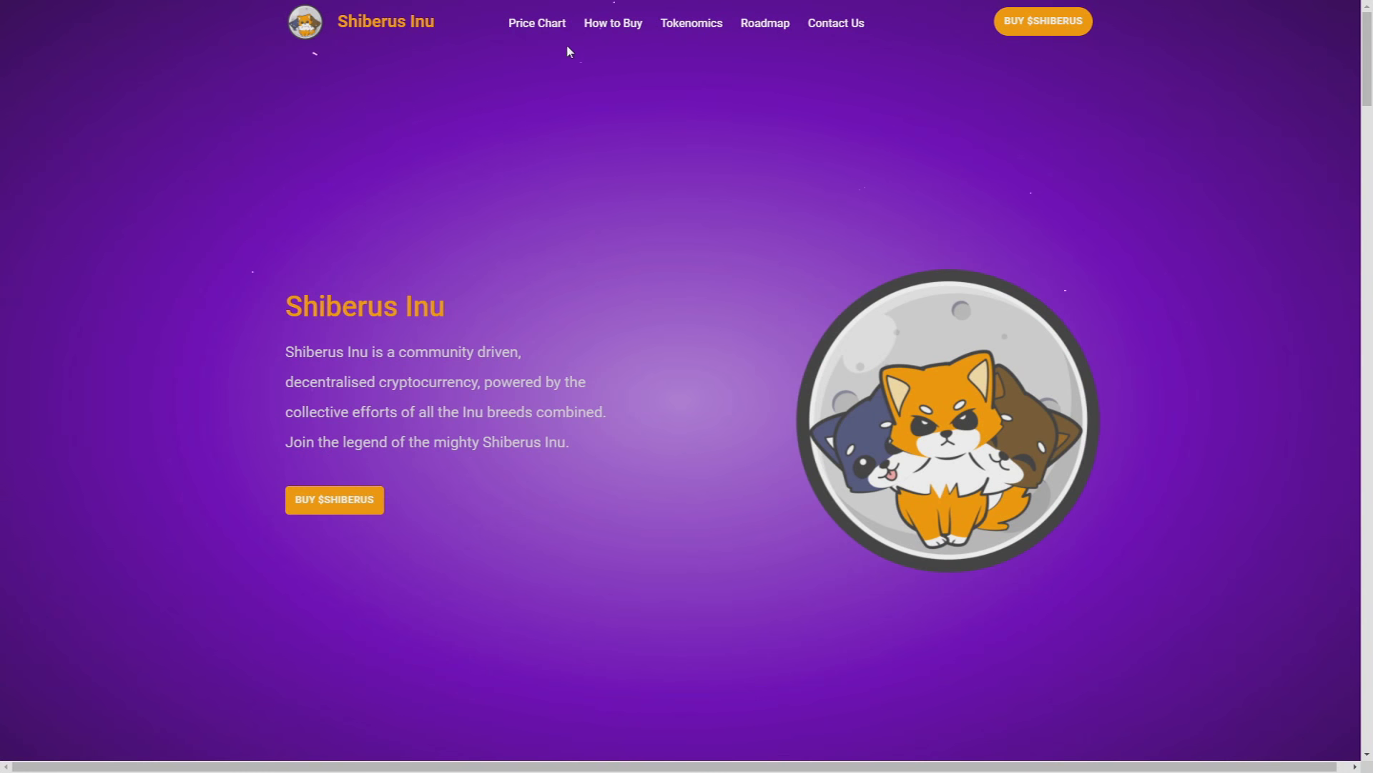
Step: Open the DEXTools WETH/SHIBERUS pair page, dismiss Google Translate, and pan the chart
left_click(563, 23)
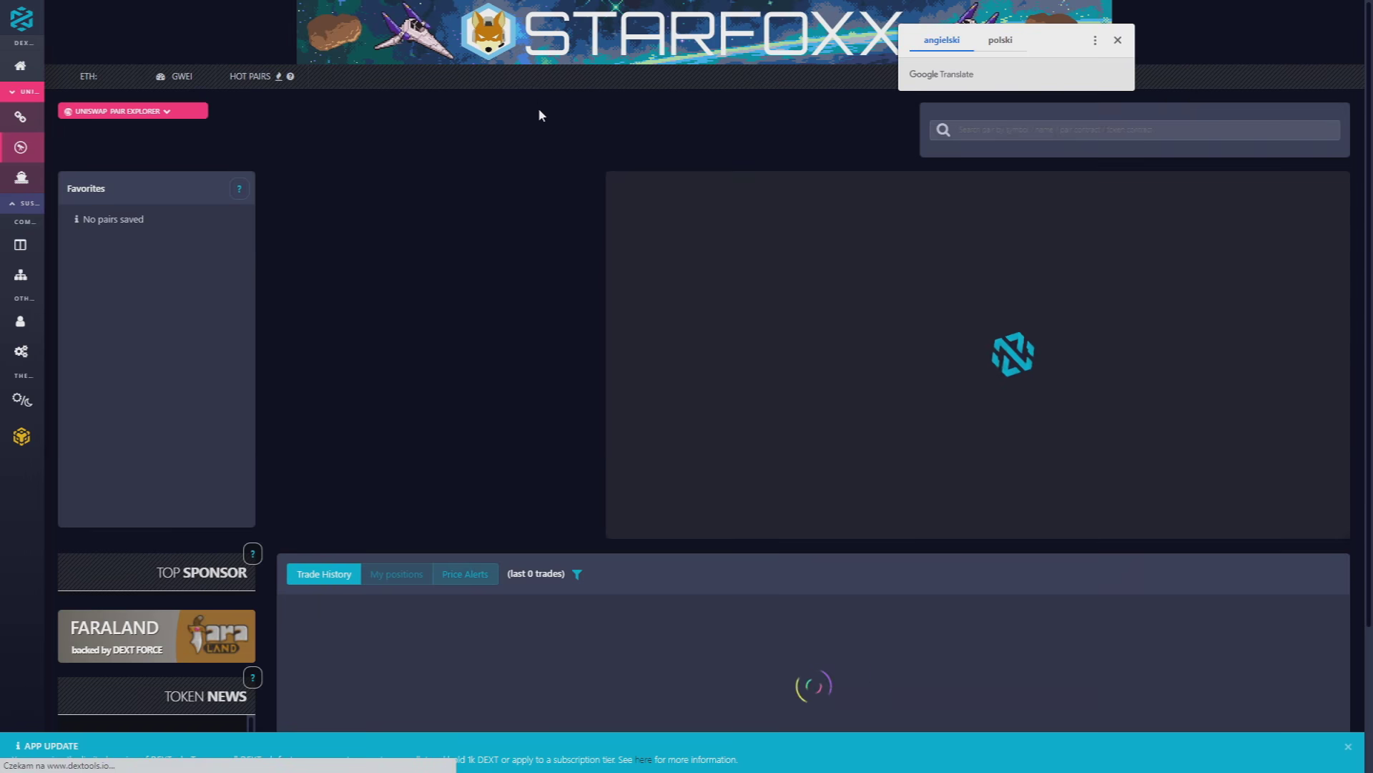
left_click(1117, 41)
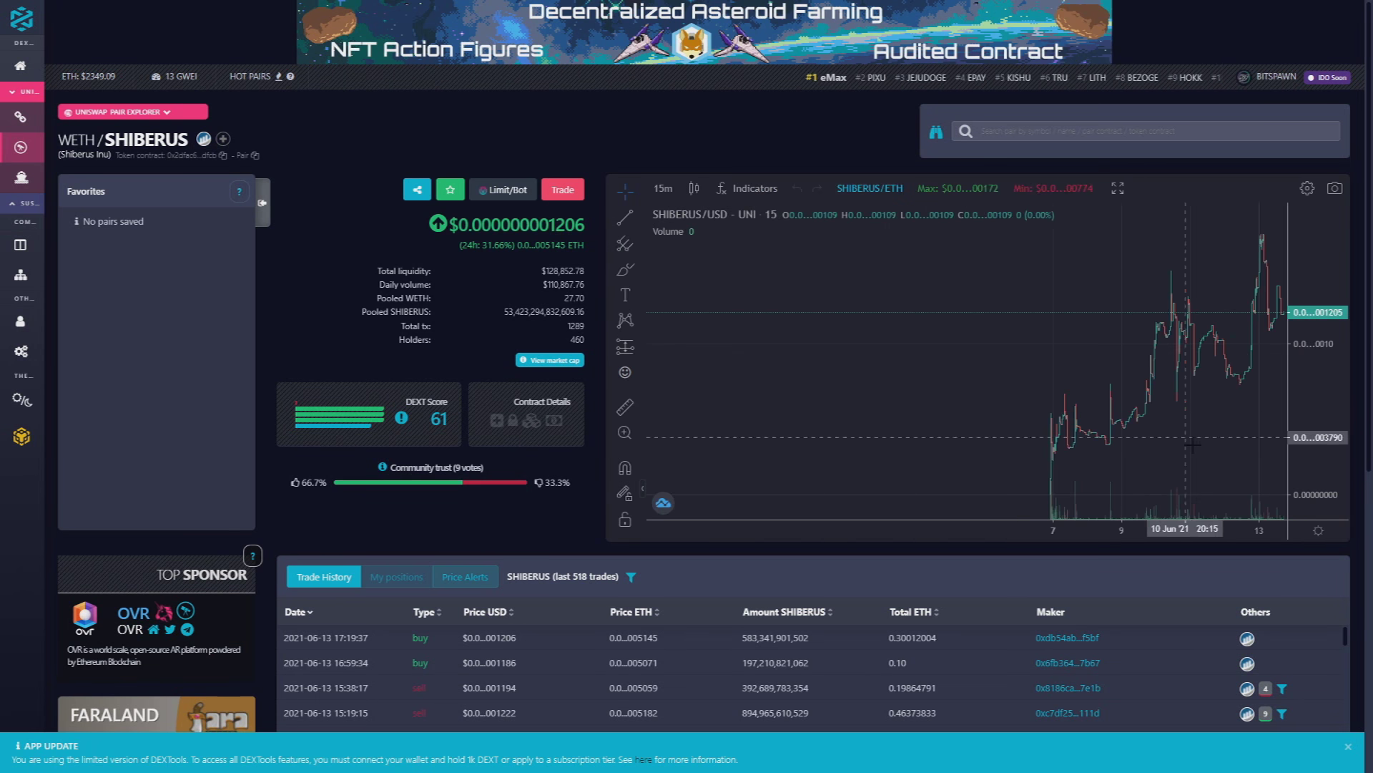
left_click_drag(950, 450, 779, 435)
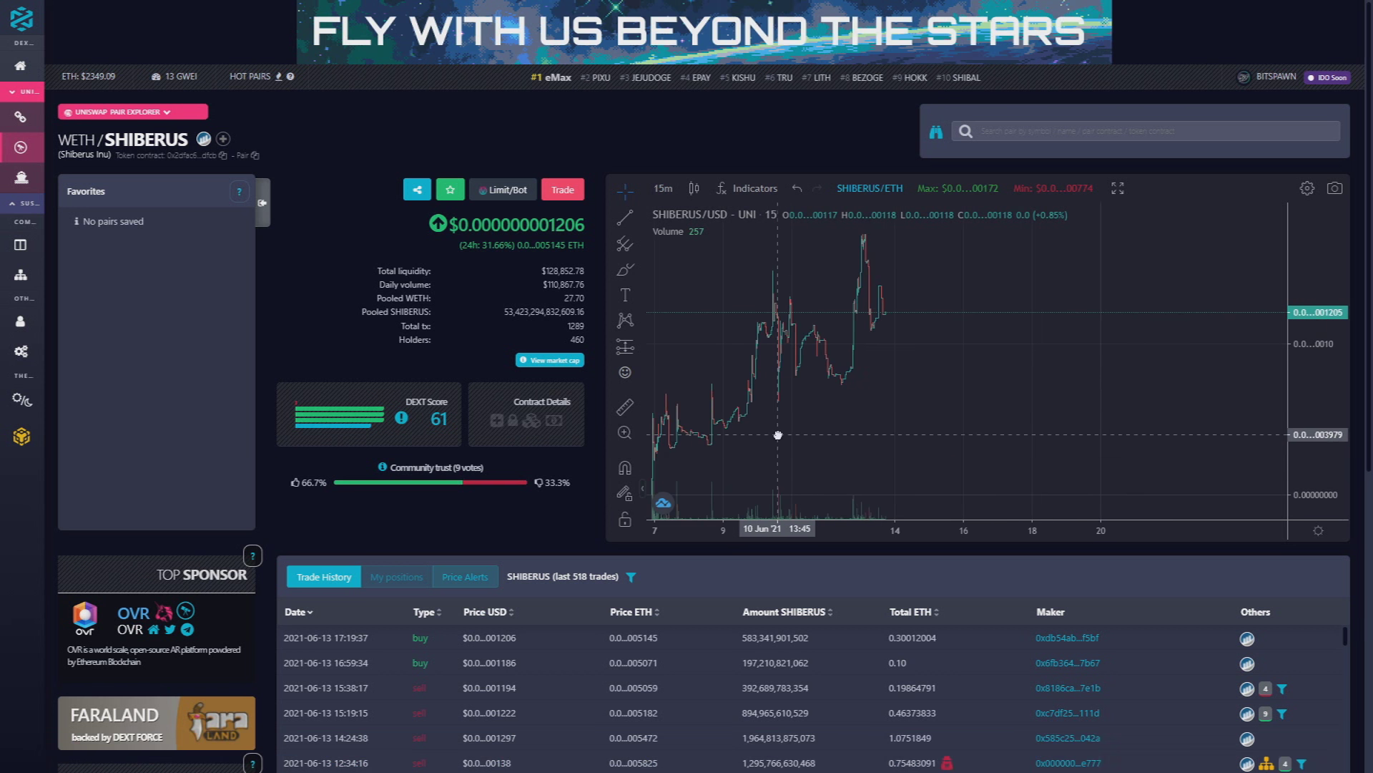
scroll(824, 429, "up", 5)
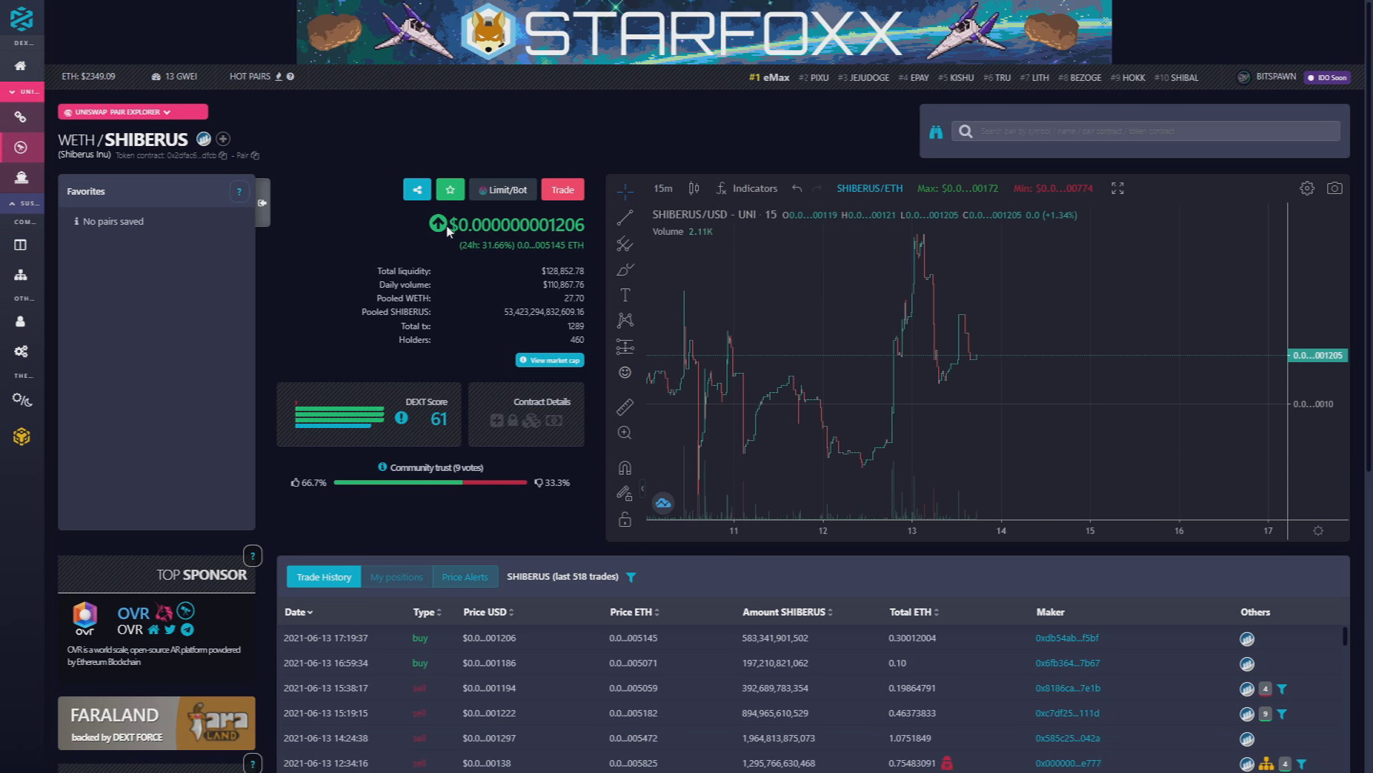
Step: Highlight the current SHIBERUS price and 24-hour change, then pan the chart
left_click_drag(448, 227, 575, 226)
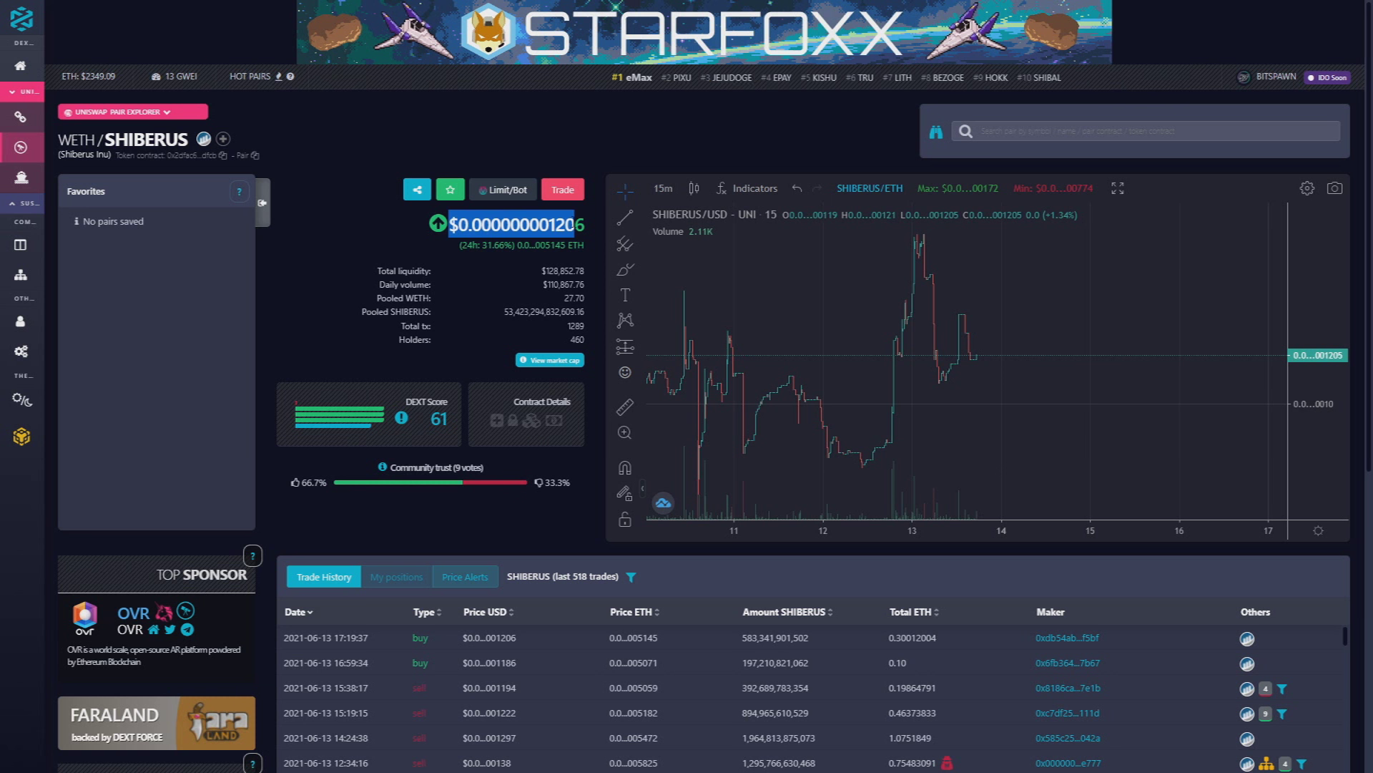
left_click(575, 226)
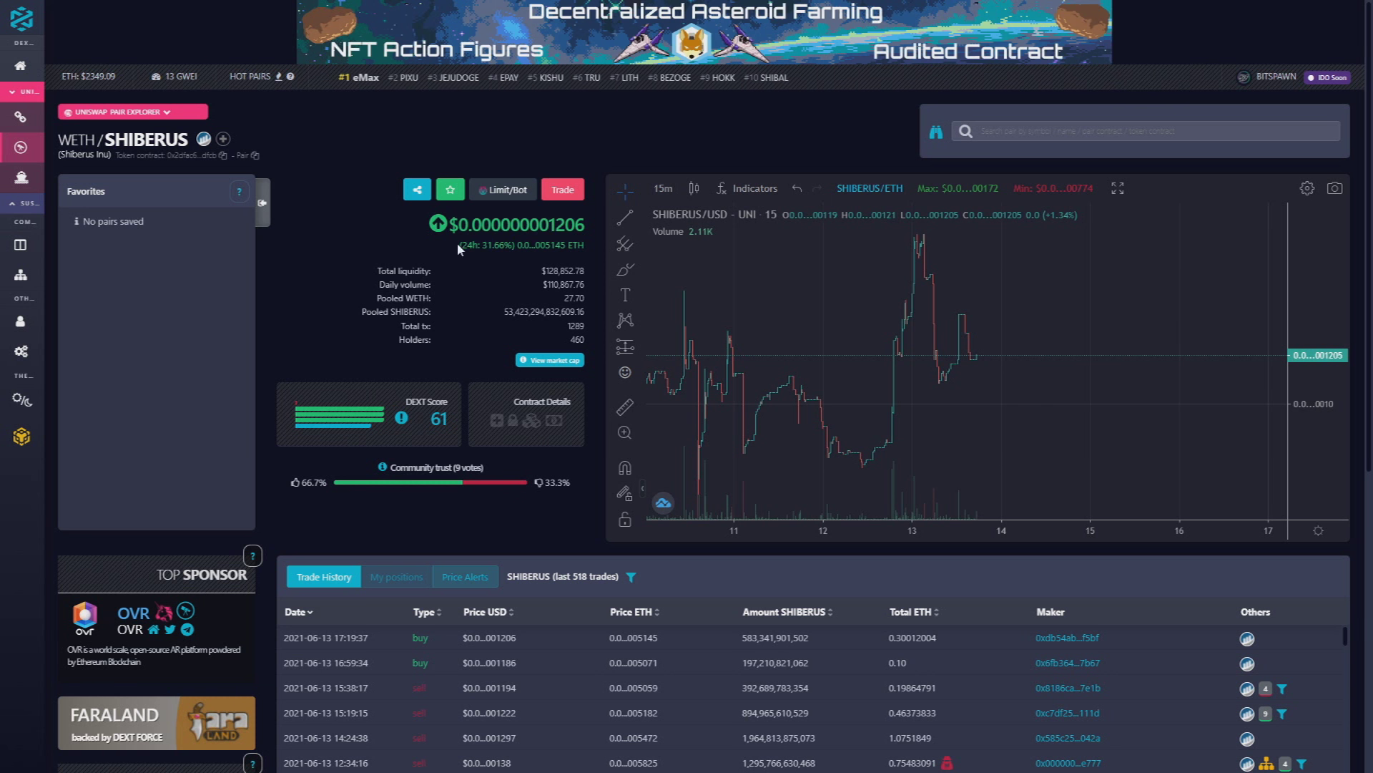
left_click_drag(460, 245, 505, 245)
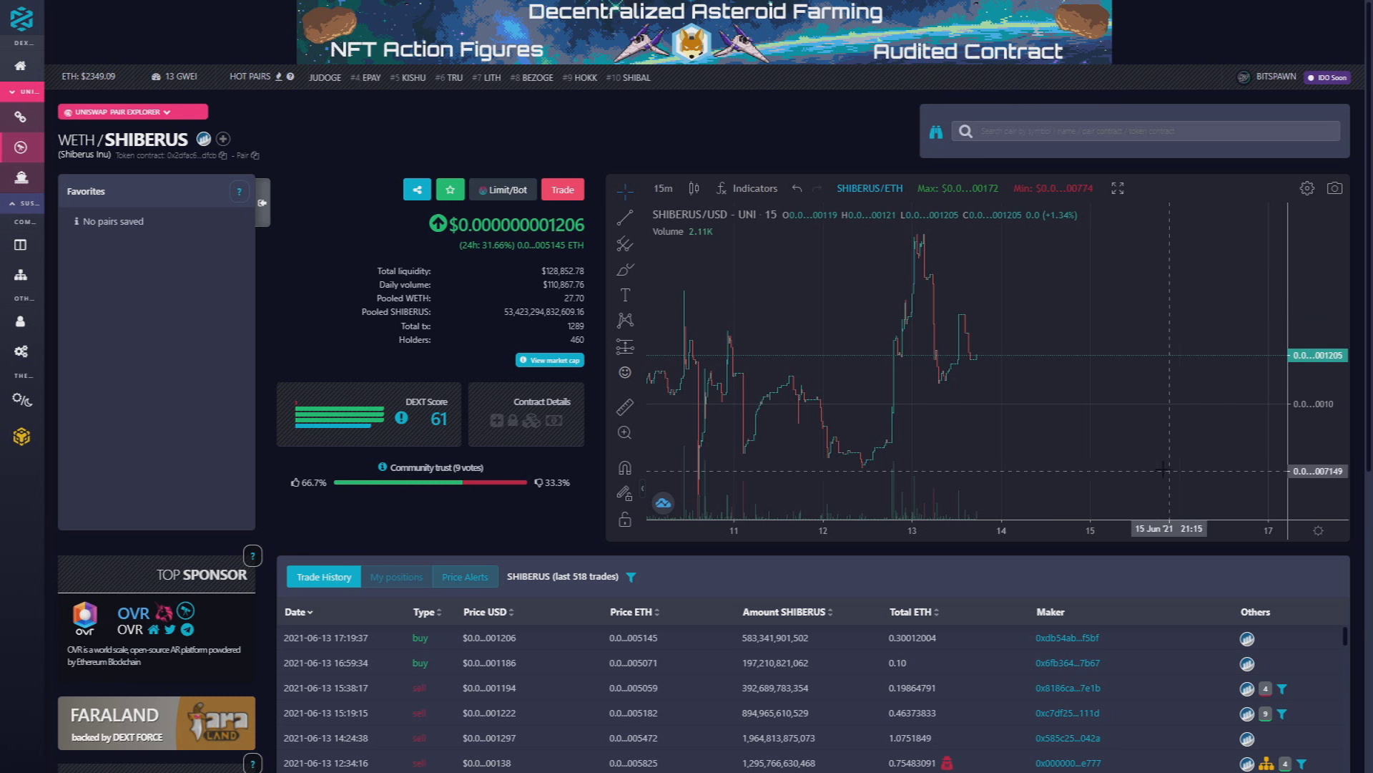
mouse_move(947, 354)
left_mouse_down()
mouse_move(911, 372)
mouse_move(1030, 381)
left_mouse_up()
scroll(945, 366, "up", 5)
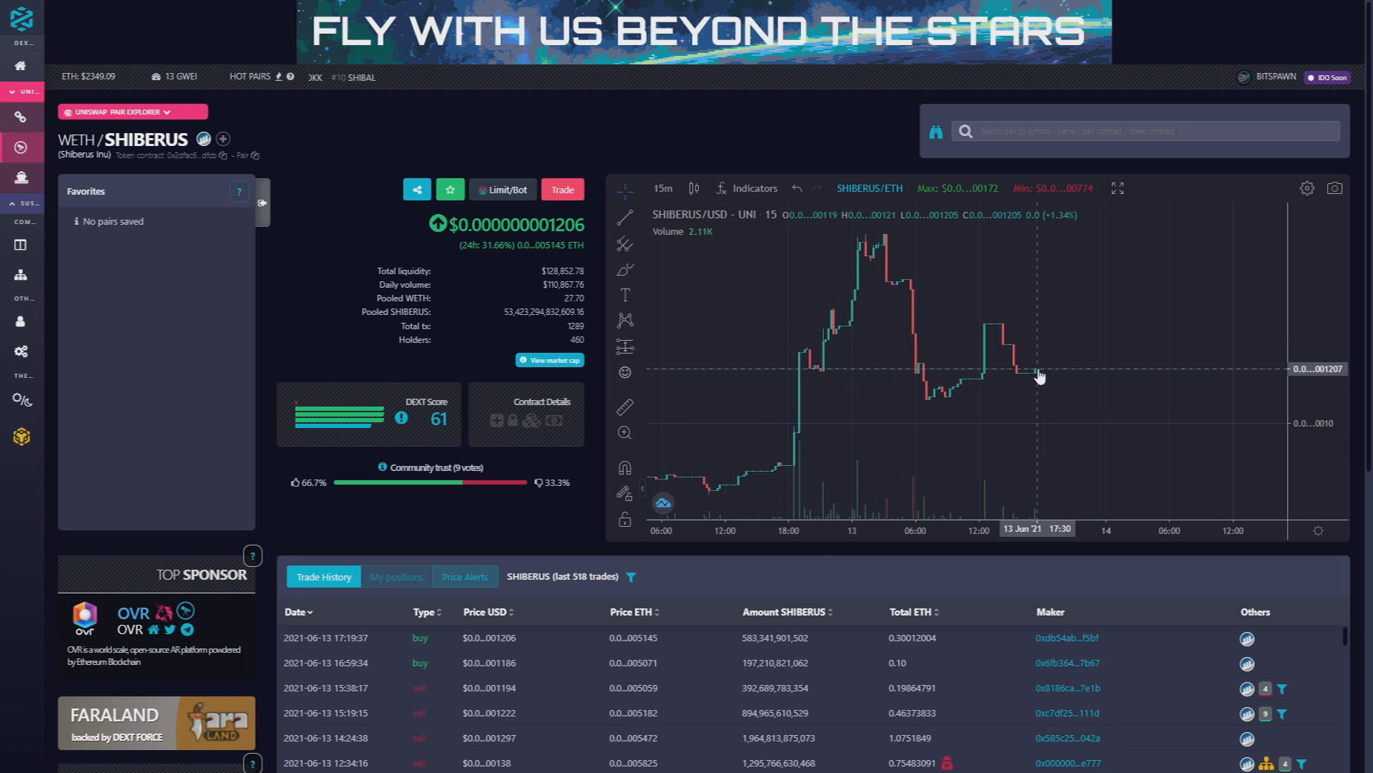
scroll(1008, 367, "up", 2)
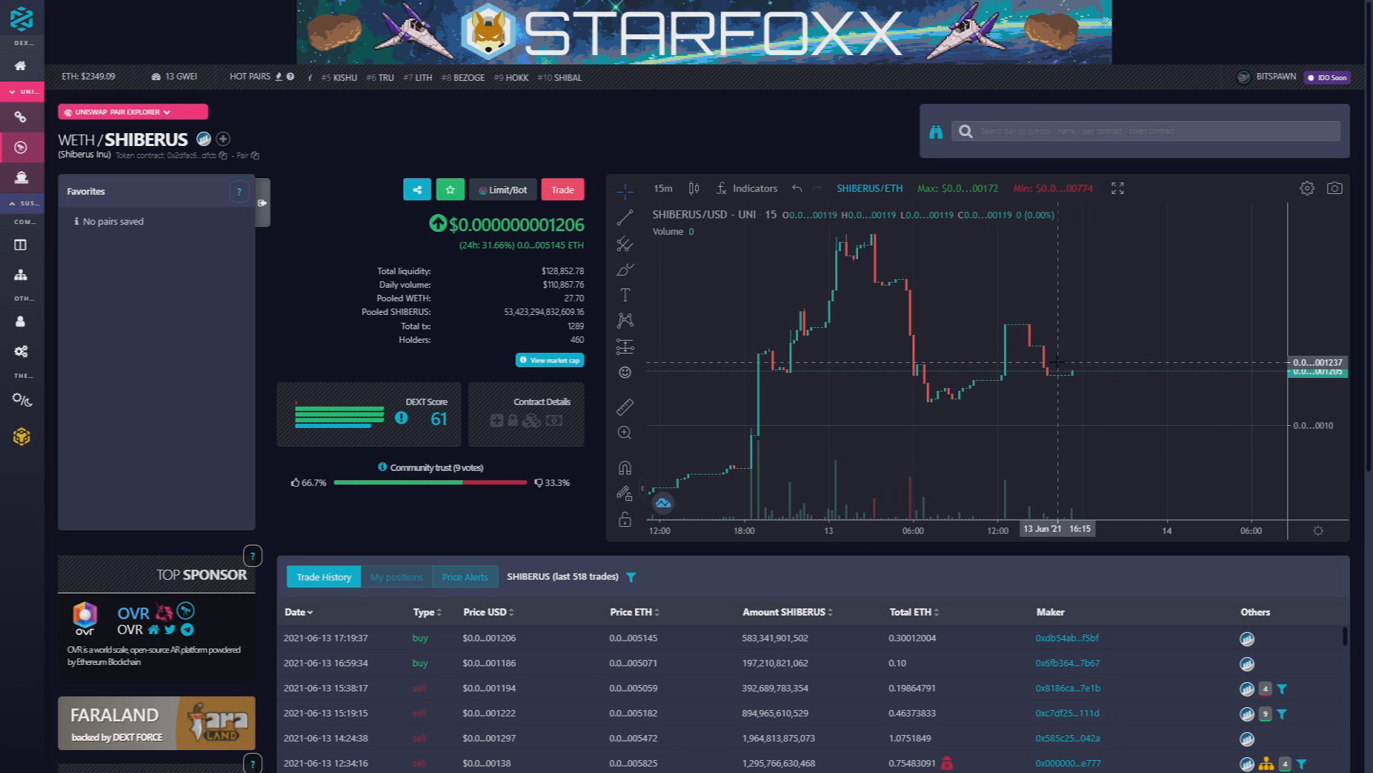
scroll(1060, 363, "down", 3)
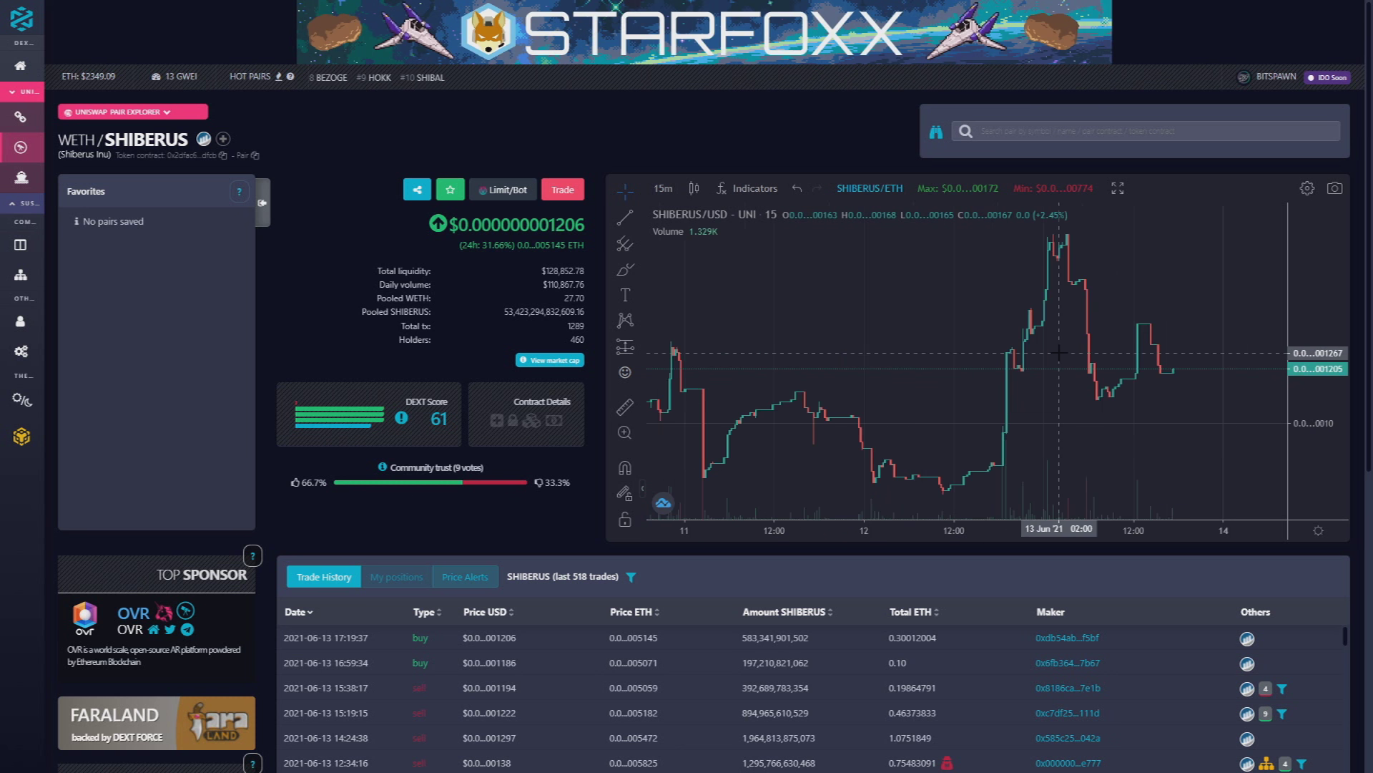